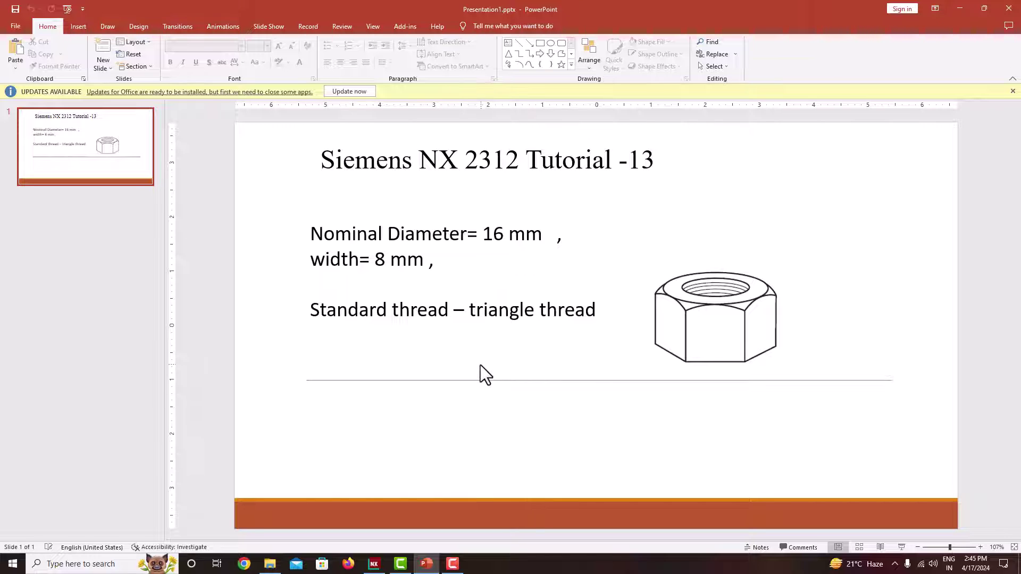
# Leave the nut specification slide and switch to another window.
pyautogui.hotkey('alt', 'Tab')
# Bring the threaded hex nut model forward, orbit it for inspection, and save the part.
pyautogui.click(375, 563)
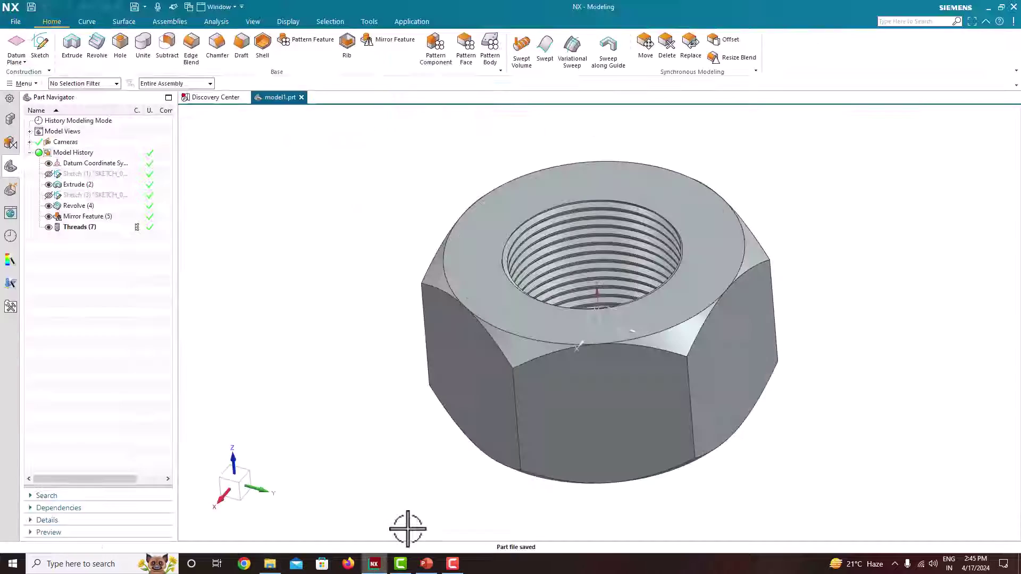
pyautogui.moveTo(529, 356); pyautogui.dragTo(633, 353, button='middle')
pyautogui.hotkey('ctrl', 's')
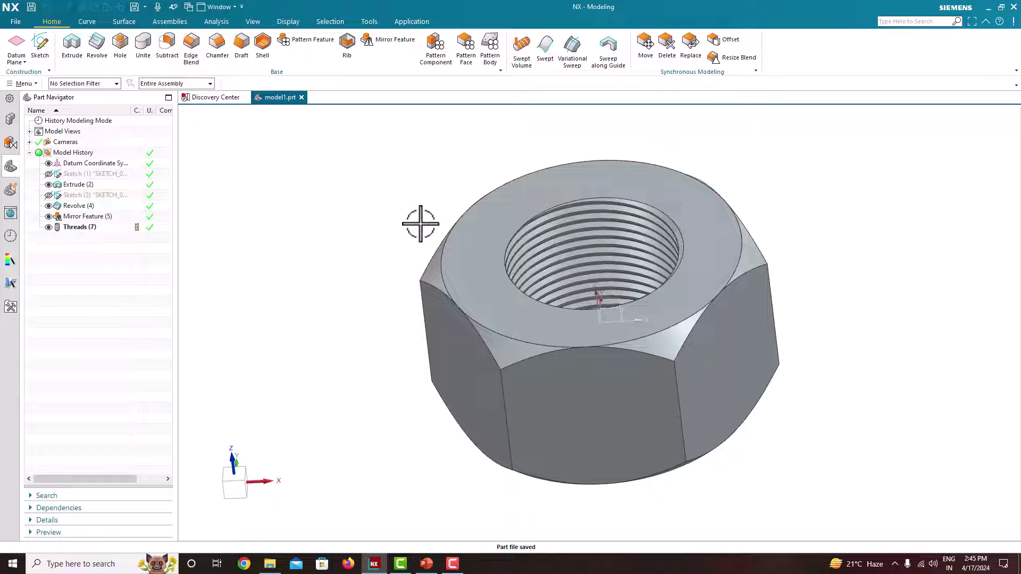
# Create a new millimetre part model2.prt from the Model template in tutorial_13.
pyautogui.click(12, 23)
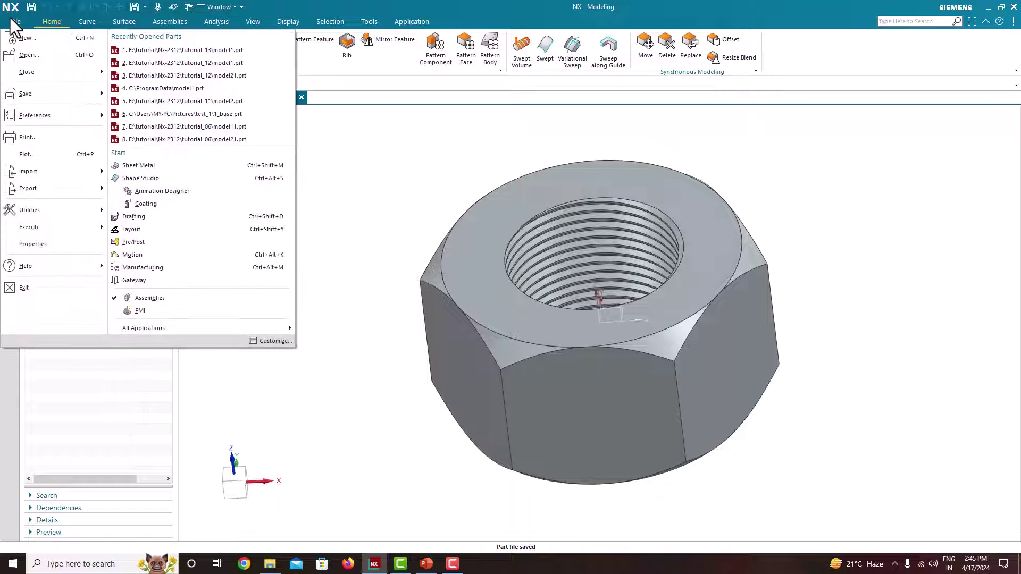
pyautogui.click(14, 24)
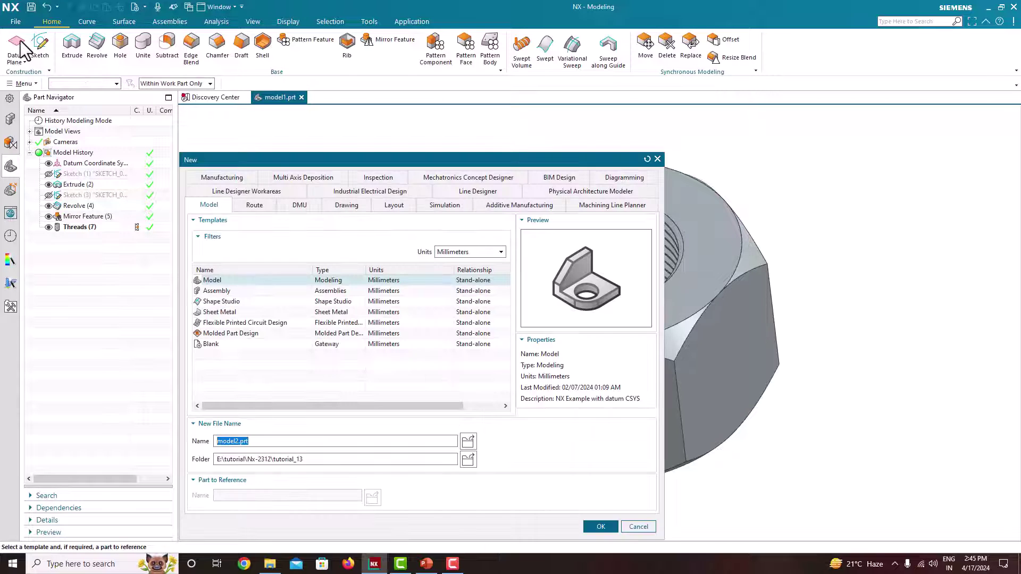
pyautogui.click(210, 281)
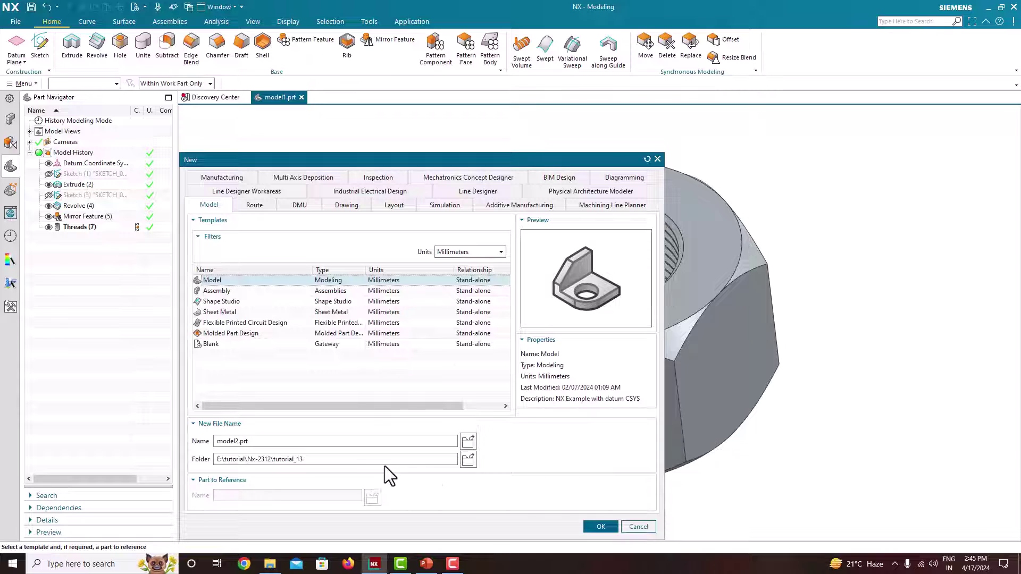
pyautogui.click(602, 528)
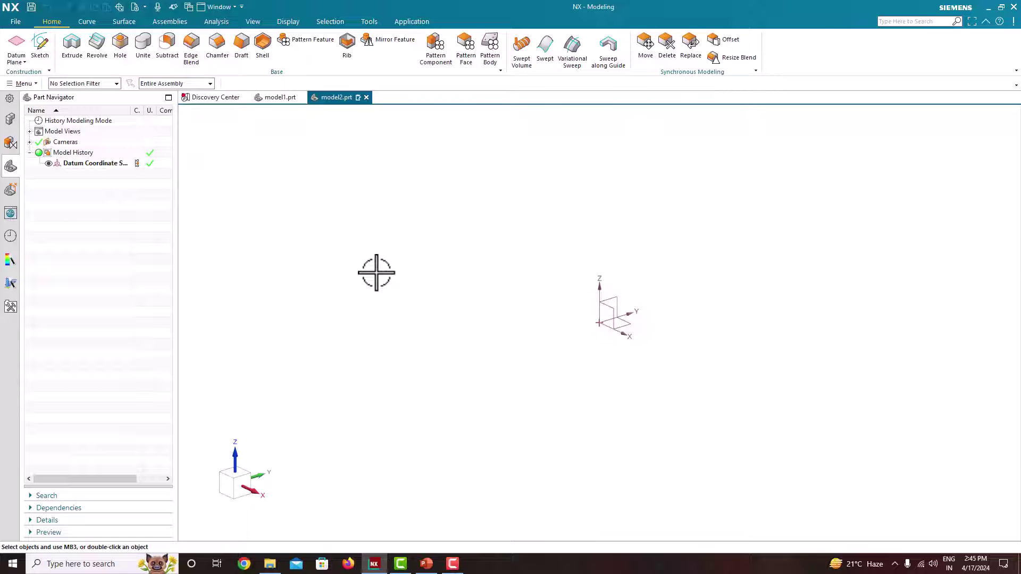
# Snap NX to the right half and show the nut spec screenshot on the left.
pyautogui.press('super+Right')
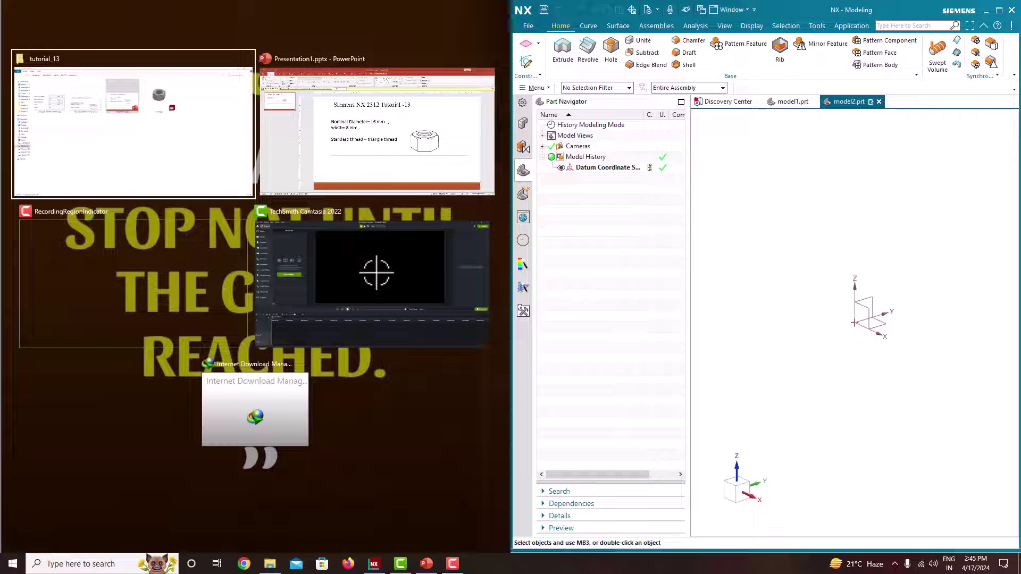
pyautogui.click(174, 159)
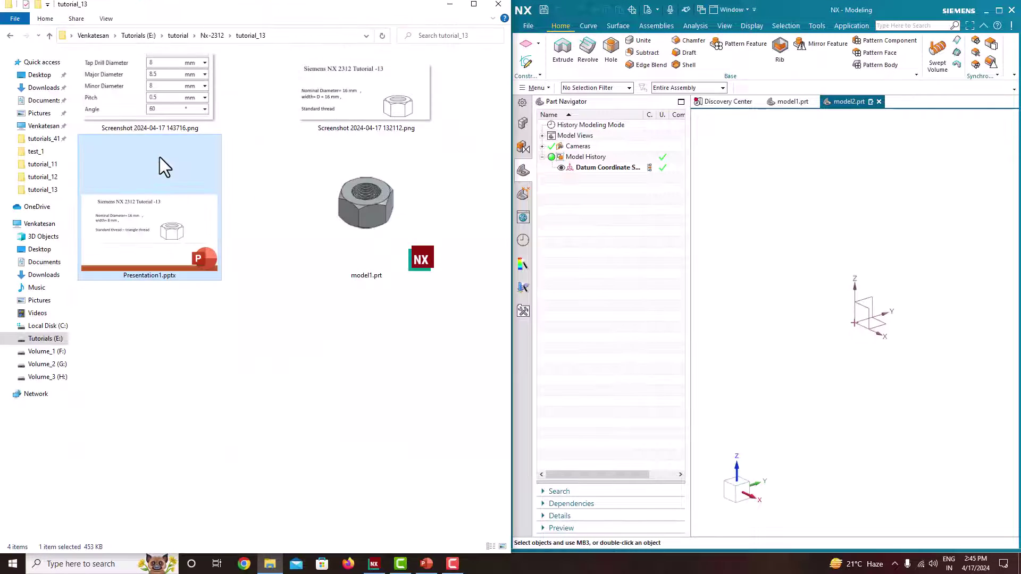
pyautogui.doubleClick(328, 106)
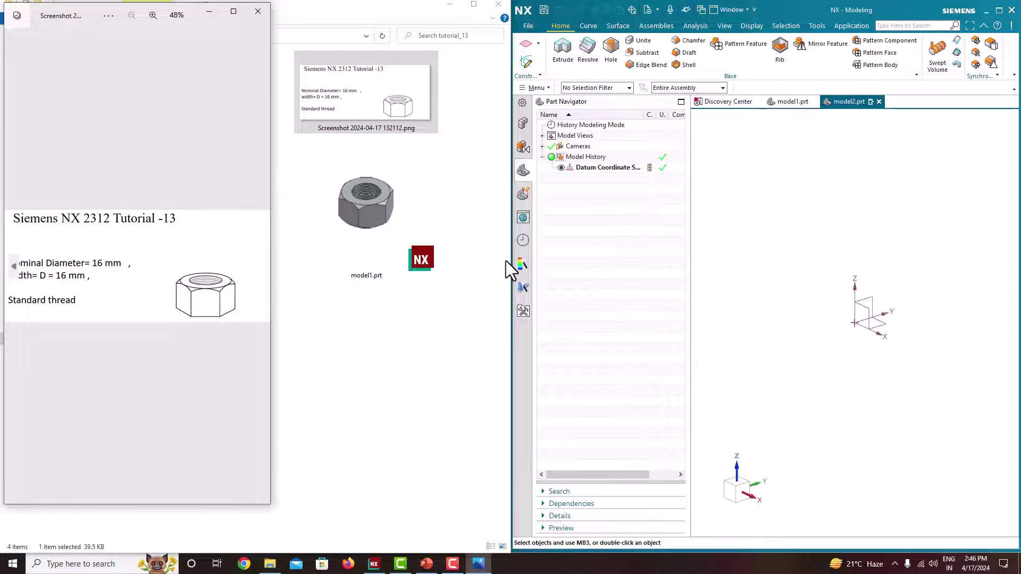
pyautogui.hotkey('alt', 'F4')
pyautogui.moveTo(506, 260); pyautogui.dragTo(348, 260)
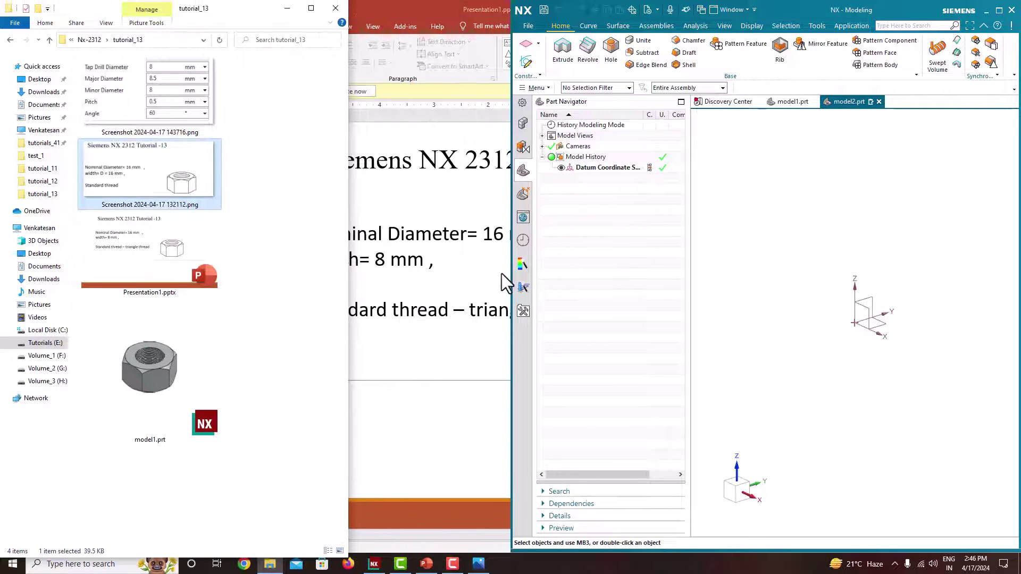
pyautogui.moveTo(505, 273); pyautogui.dragTo(292, 258)
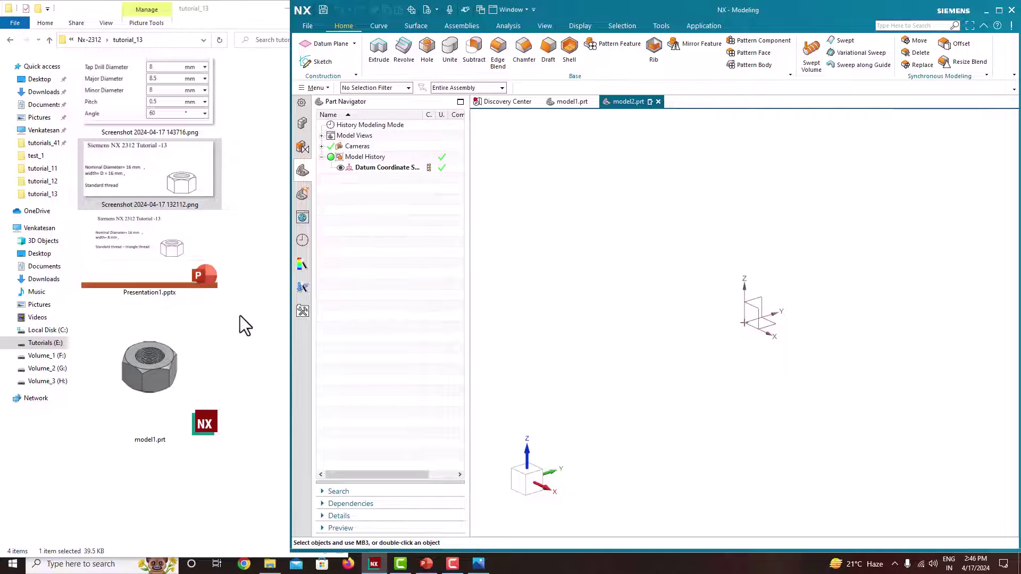
pyautogui.click(478, 564)
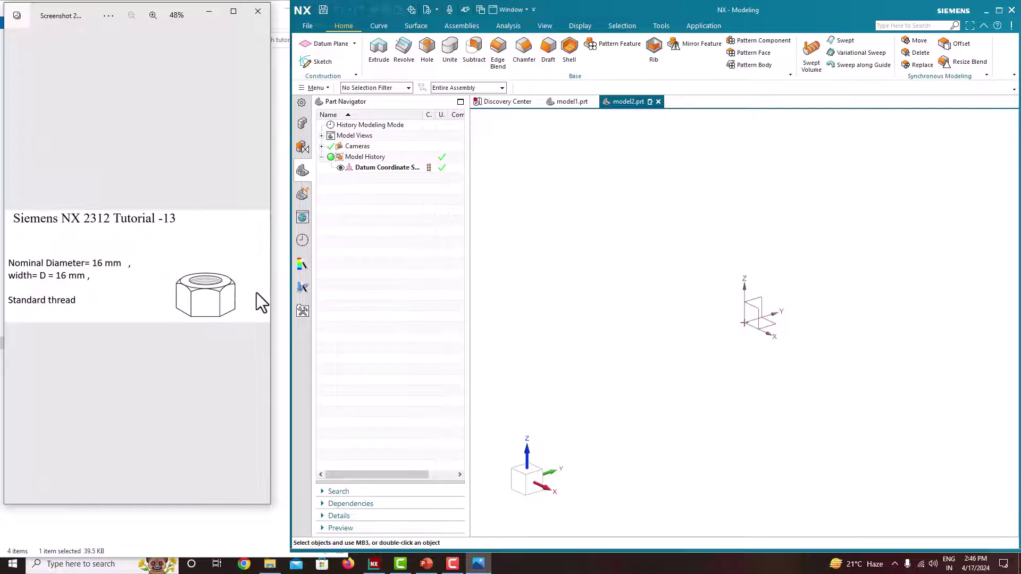
pyautogui.moveTo(290, 289); pyautogui.dragTo(265, 279)
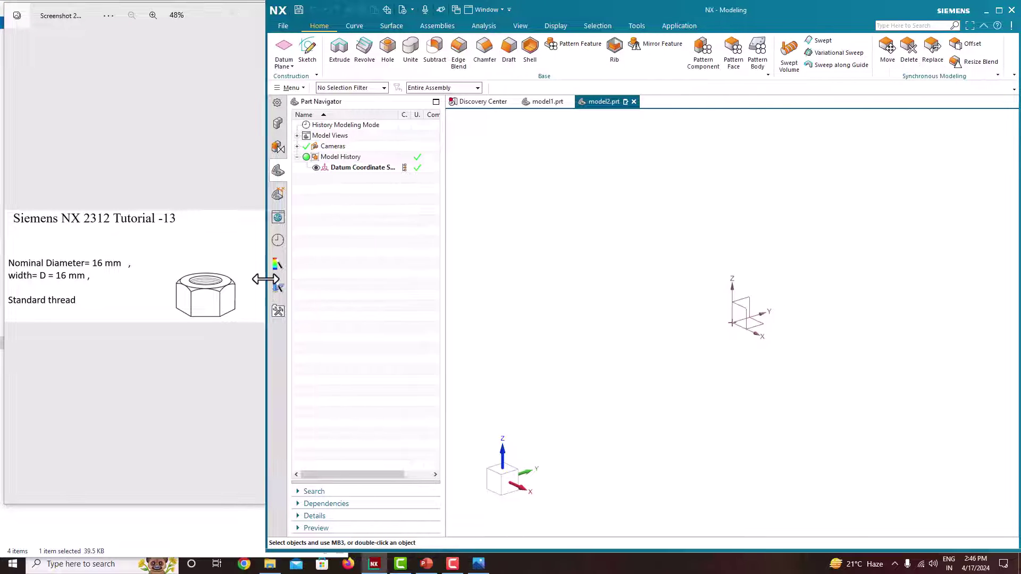
pyautogui.click(117, 266)
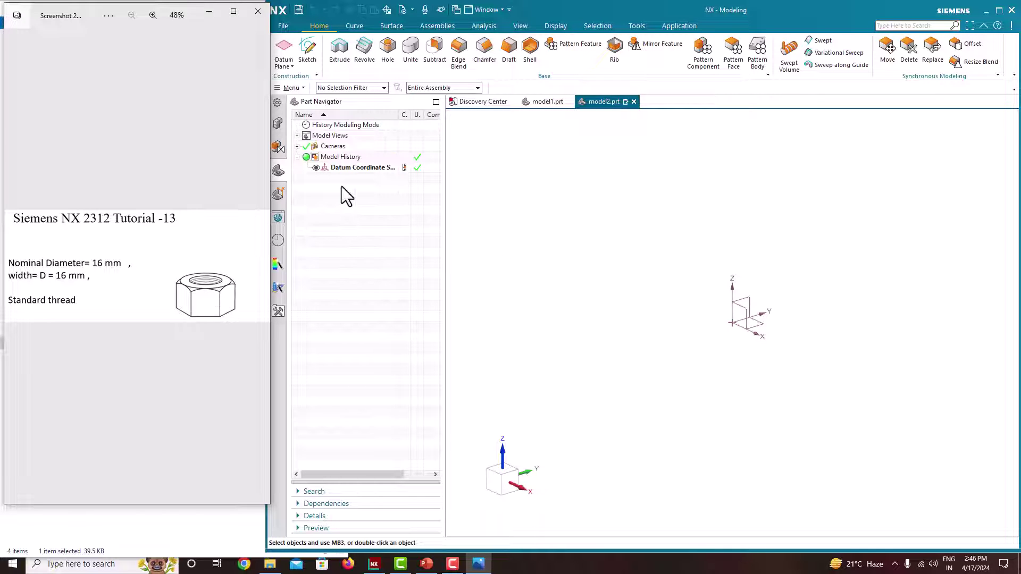
# Start a new sketch on the Top datum plane.
pyautogui.click(315, 53)
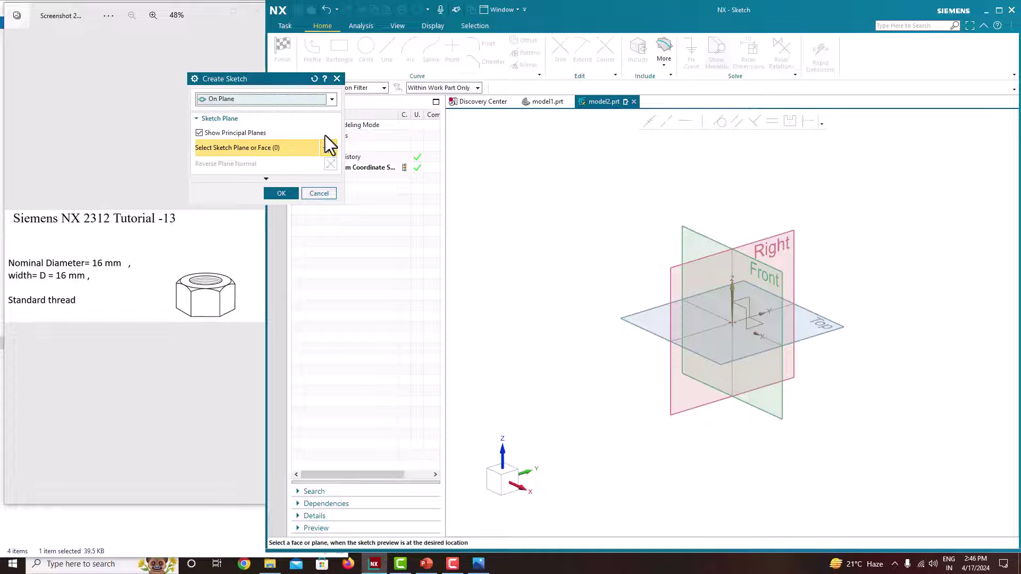
pyautogui.click(825, 333)
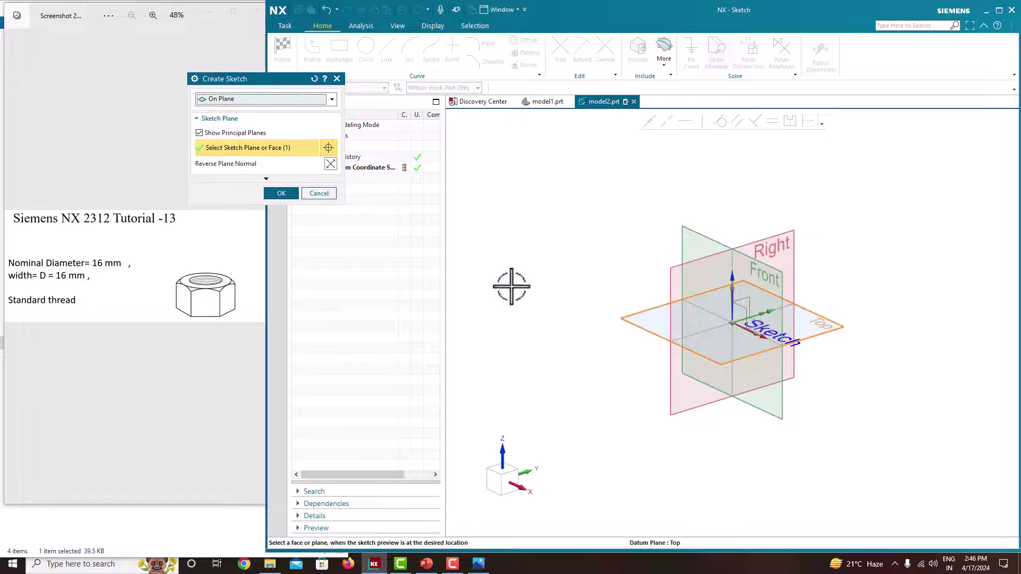
pyautogui.click(268, 194)
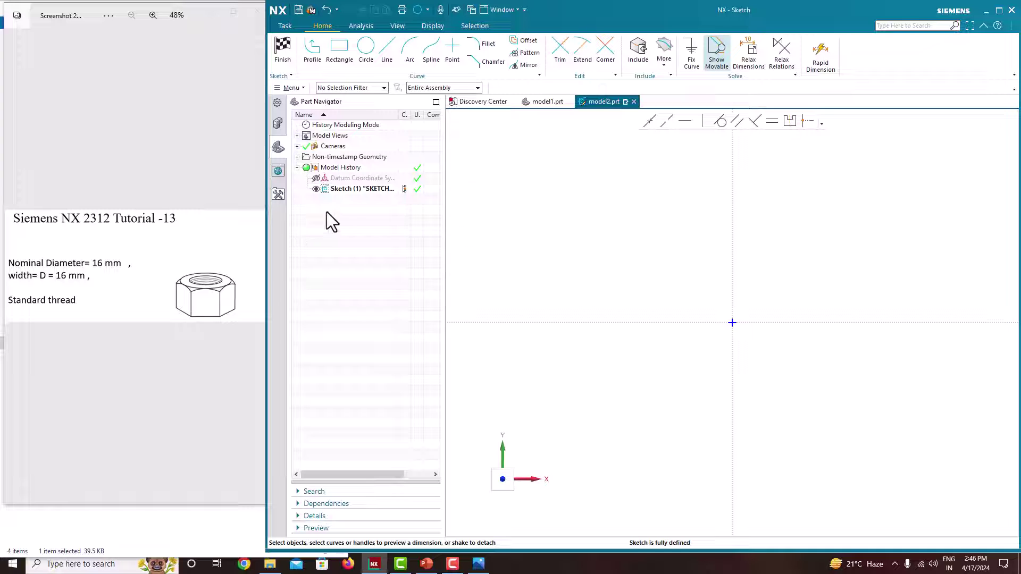
# Draw a six-sided polygon at the origin with radius 130 and 120° rotation.
pyautogui.click(298, 89)
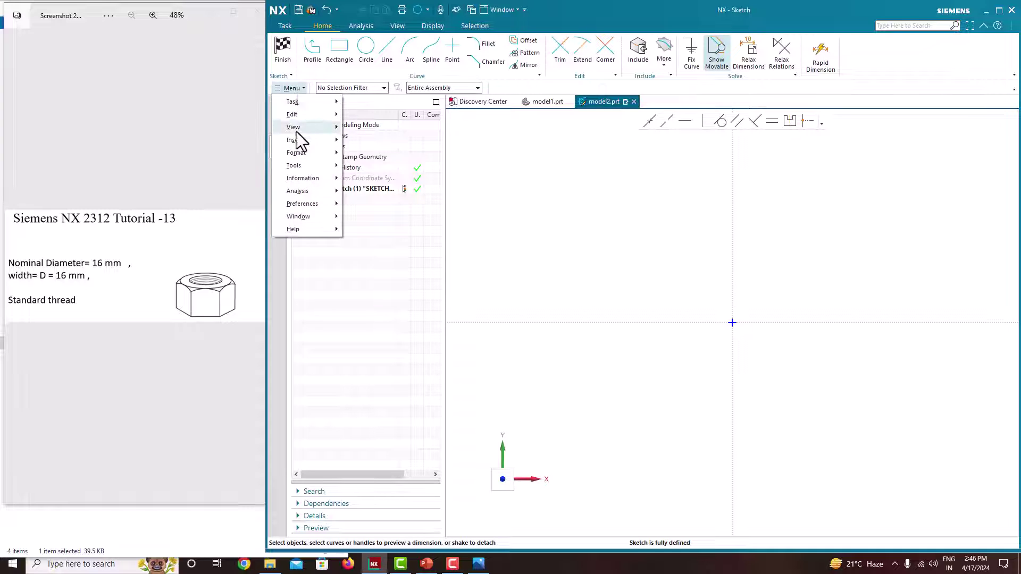
pyautogui.moveTo(296, 140)
pyautogui.moveTo(367, 158)
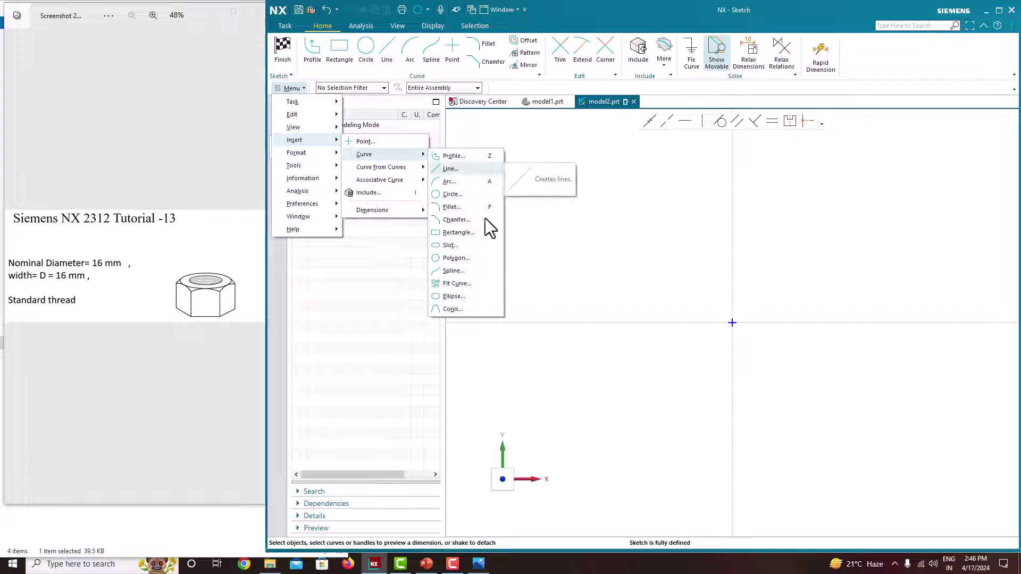
pyautogui.click(472, 257)
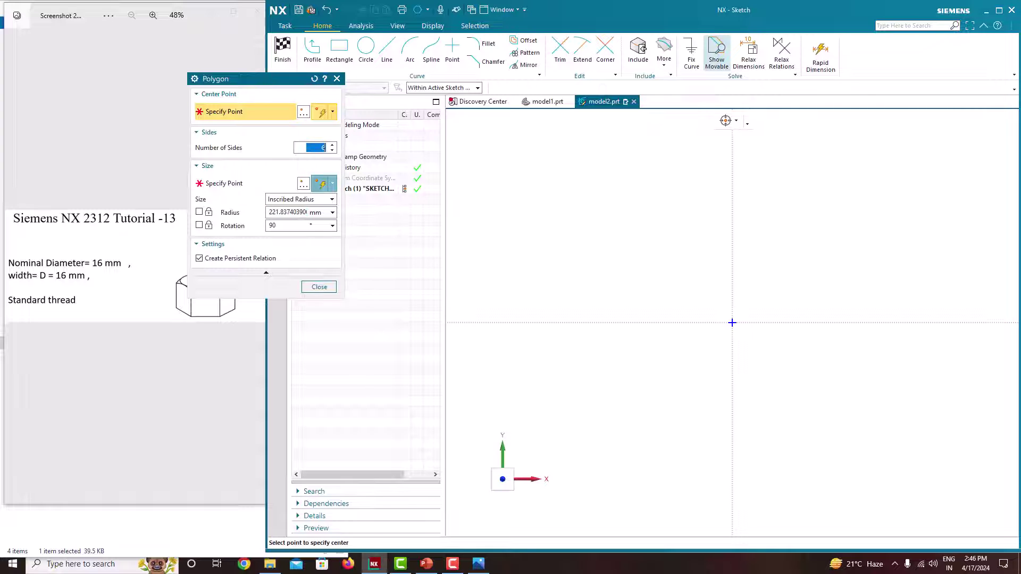
pyautogui.click(732, 323)
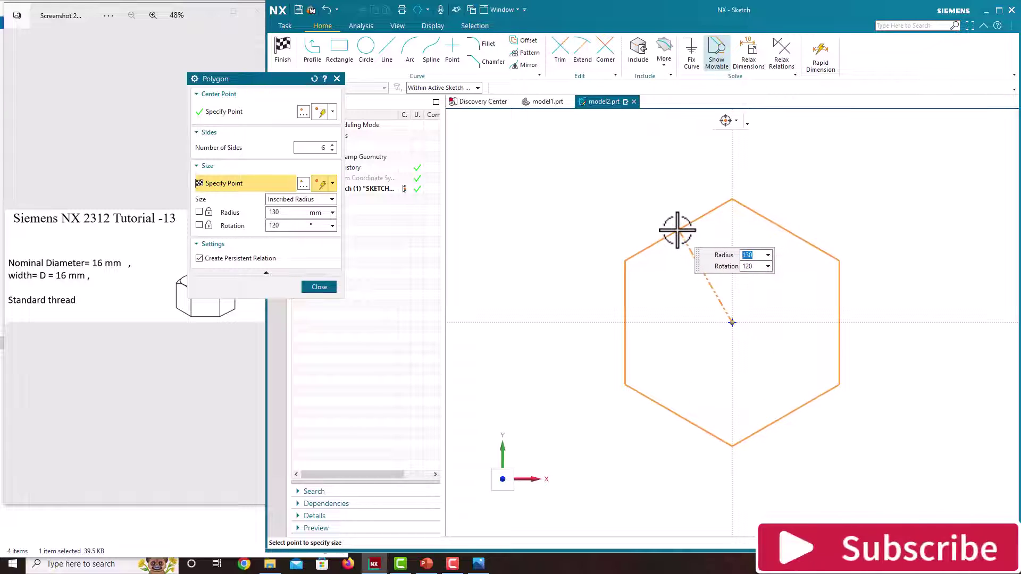
pyautogui.click(677, 230)
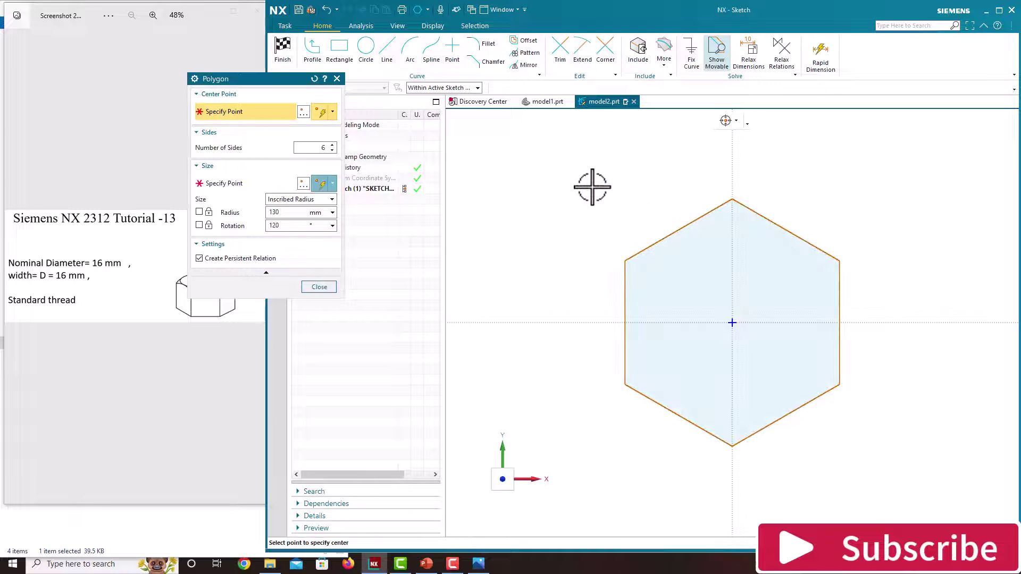
pyautogui.click(319, 287)
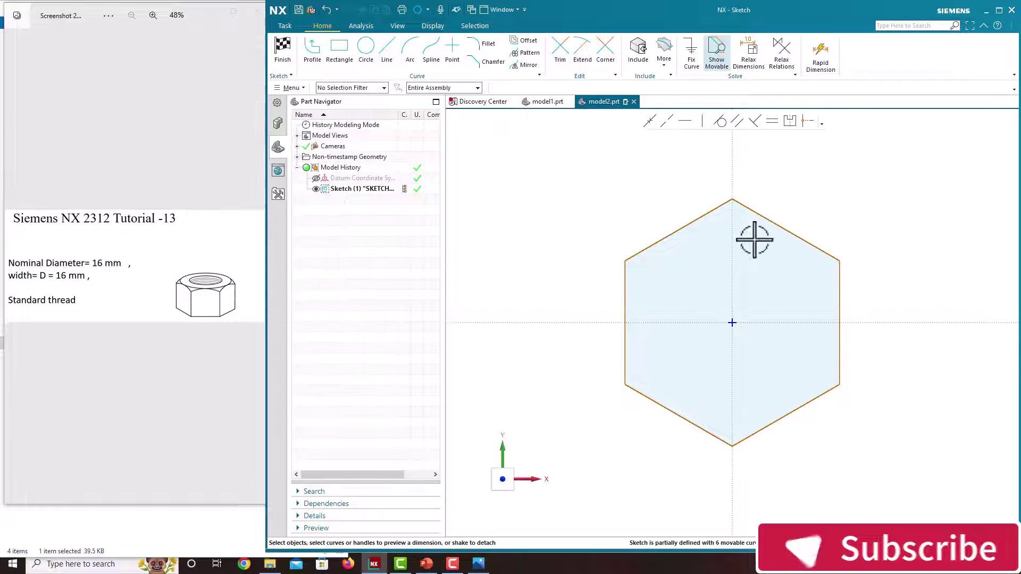
# Add a 260 across-flats width dimension to the hexagon, then delete it.
pyautogui.scroll(3, 727, 191)
pyautogui.scroll(-5, 720, 176)
pyautogui.scroll(3, 762, 240)
pyautogui.scroll(-3, 764, 239)
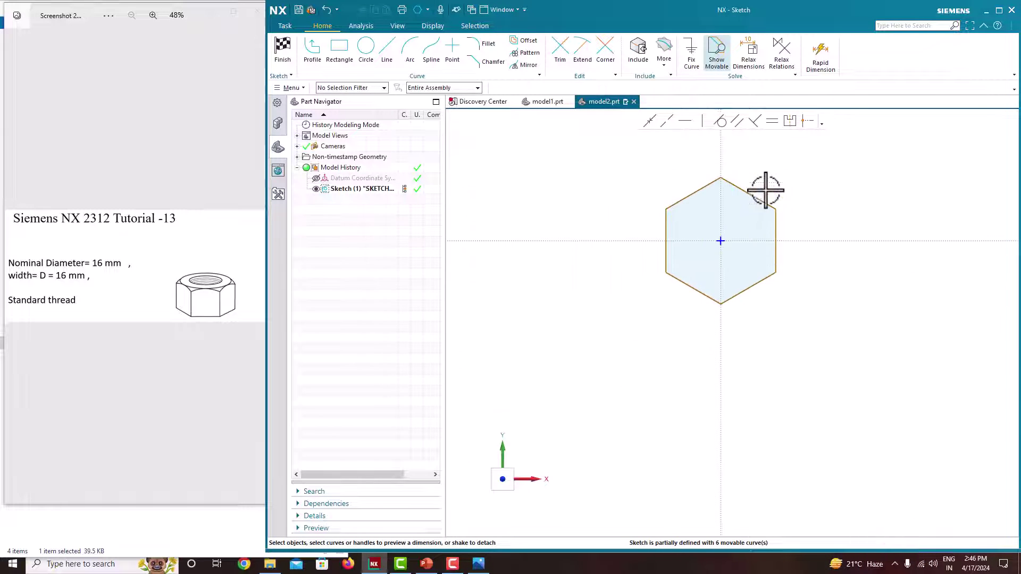
pyautogui.click(666, 260)
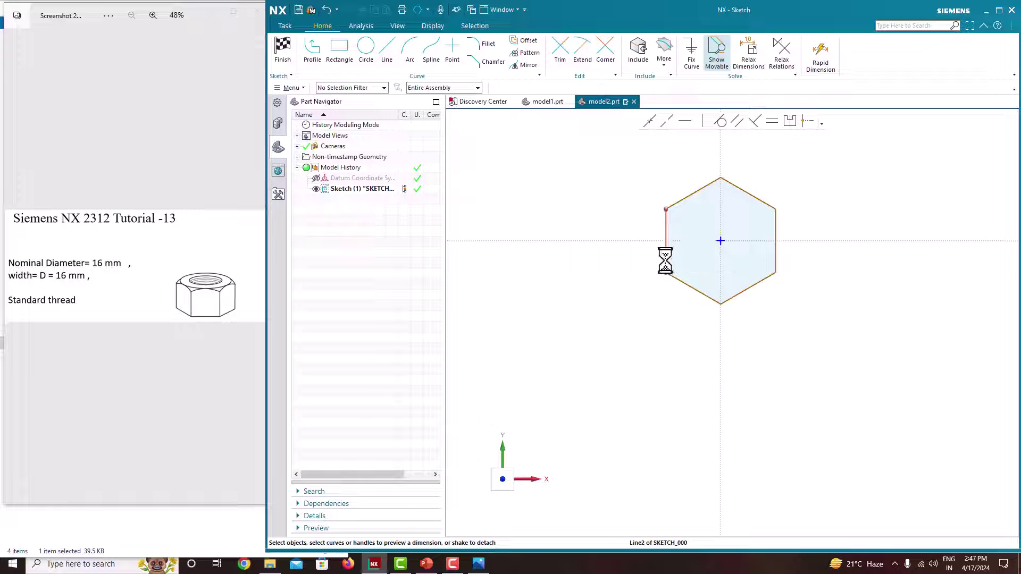
pyautogui.click(774, 253)
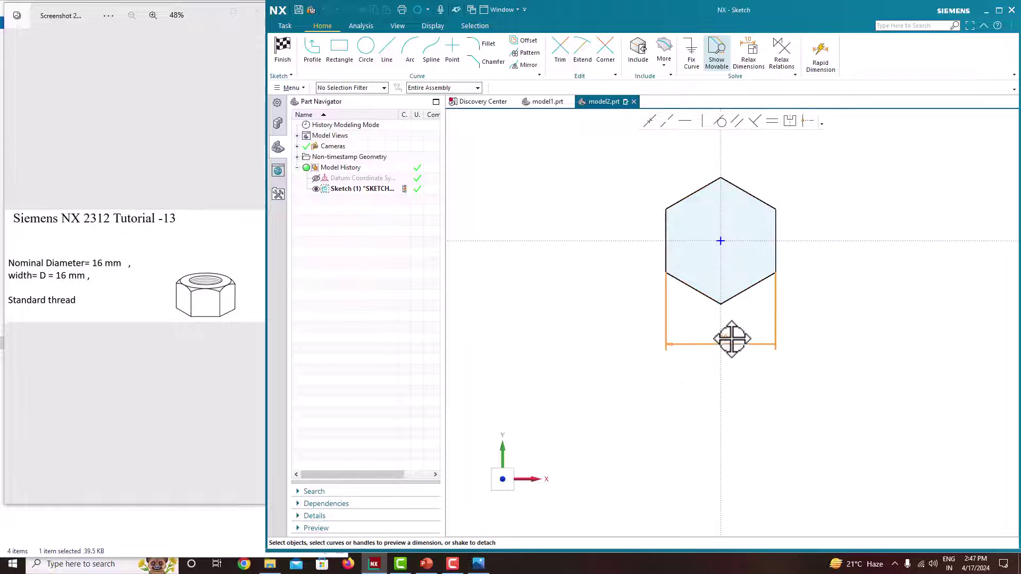
pyautogui.click(732, 340)
pyautogui.press('Return')
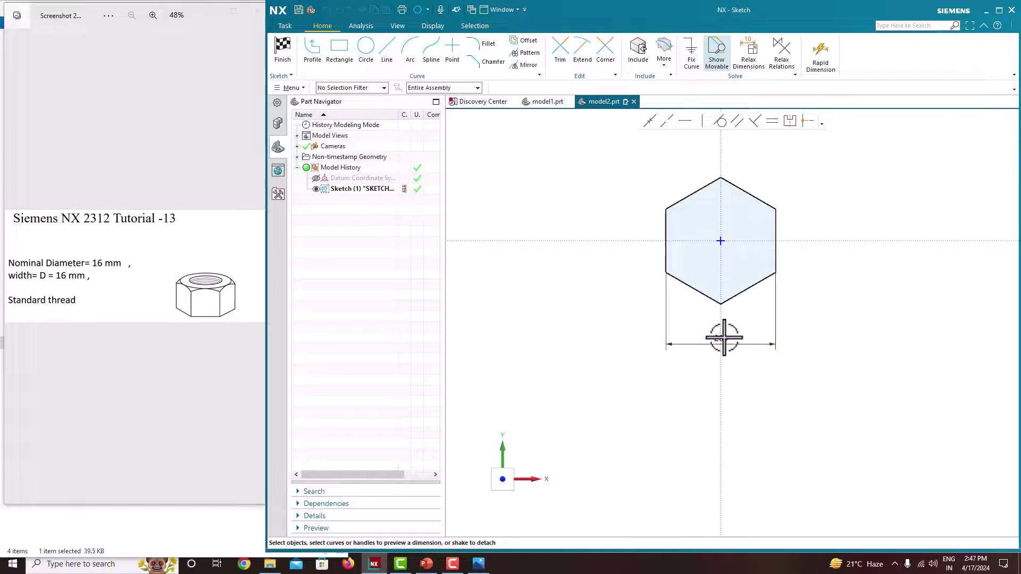
pyautogui.doubleClick(723, 338)
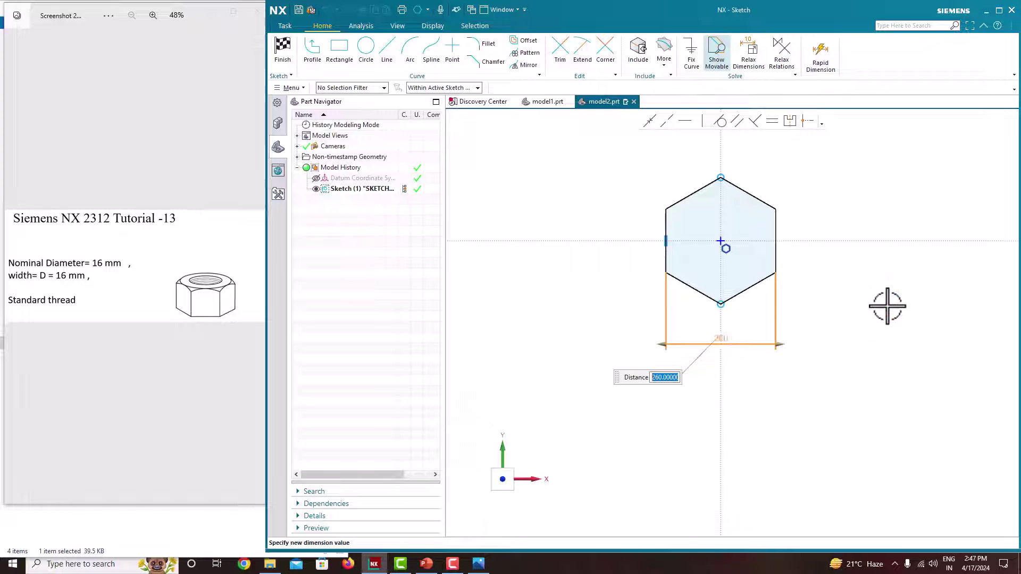
pyautogui.click(734, 344)
pyautogui.press('Delete')
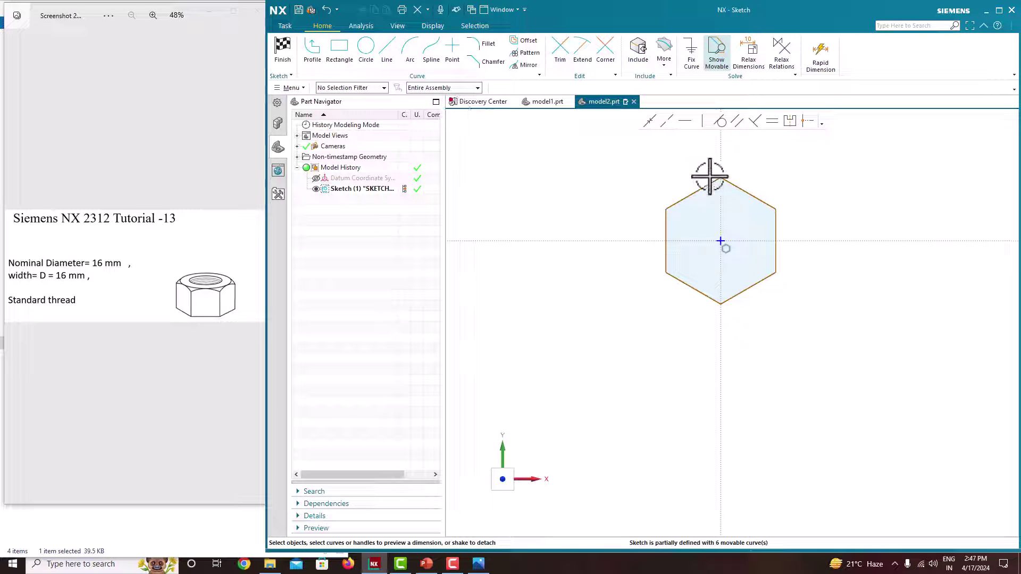
# Dimension the hexagon's top-to-bottom corner distance to 16 mm and reposition the label.
pyautogui.click(721, 176)
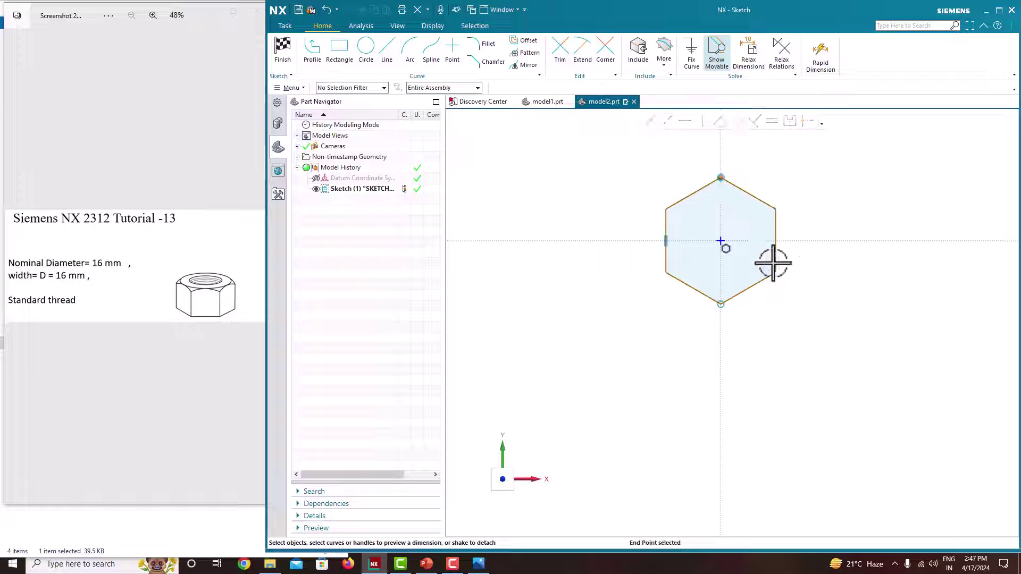
pyautogui.click(721, 303)
pyautogui.click(619, 242)
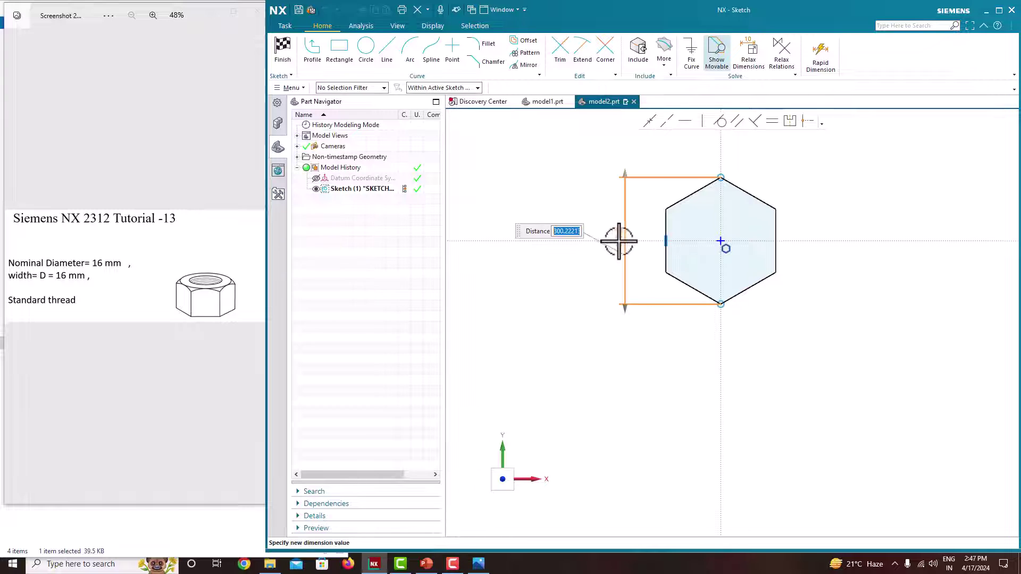
pyautogui.write('1')
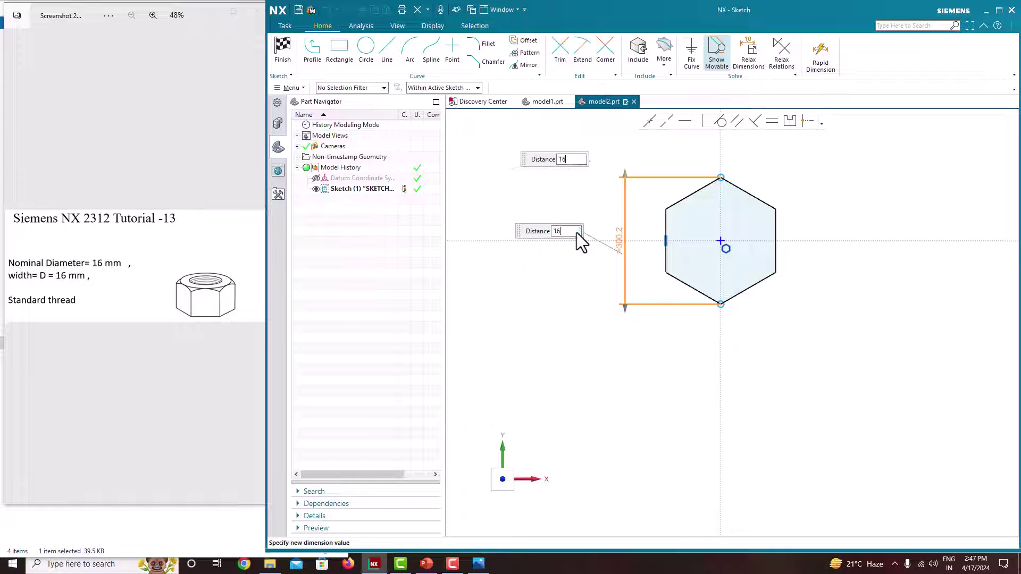
pyautogui.write('6')
pyautogui.press('Return')
pyautogui.scroll(5, 694, 238)
pyautogui.moveTo(494, 224); pyautogui.dragTo(753, 223)
pyautogui.scroll(4, 792, 241)
pyautogui.scroll(8, 792, 241)
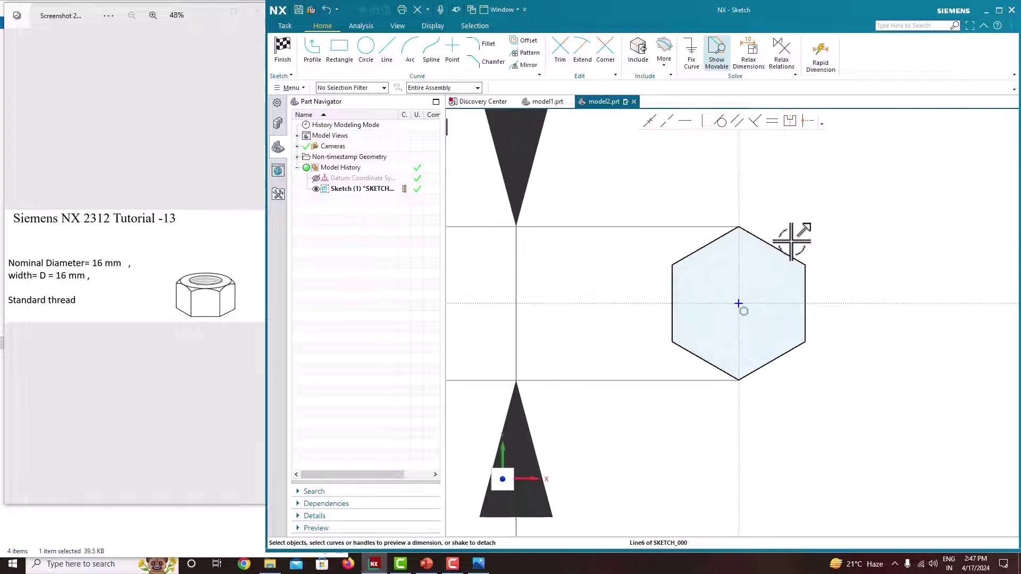
pyautogui.scroll(-3, 759, 256)
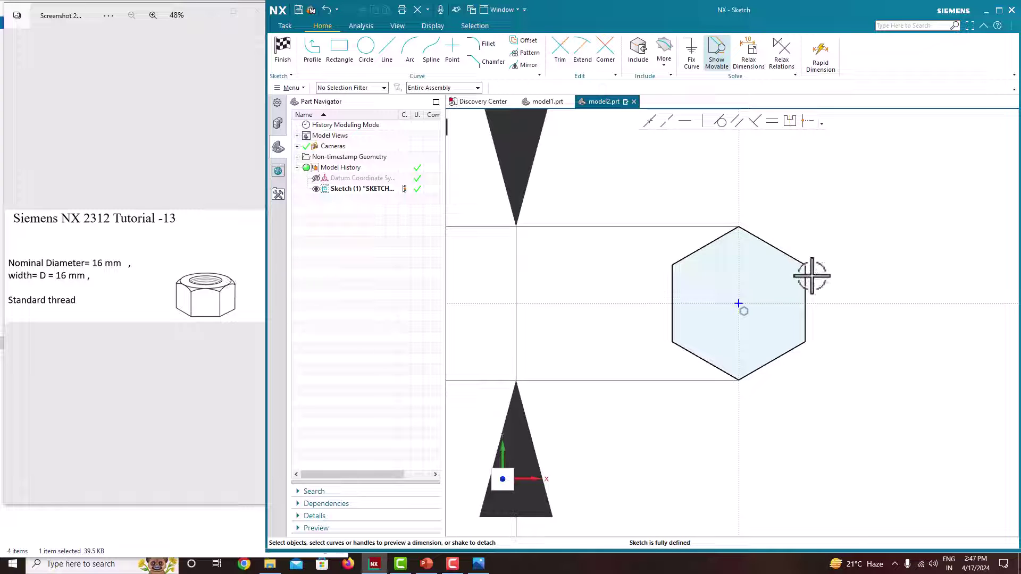
# Draw a circle centred on the hexagon's centre.
pyautogui.click(366, 58)
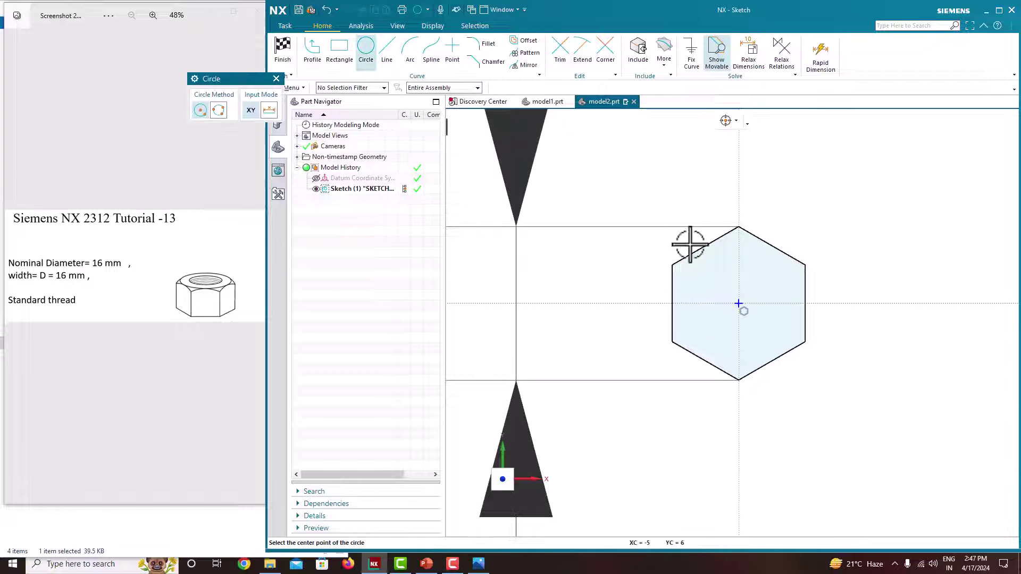
pyautogui.click(738, 303)
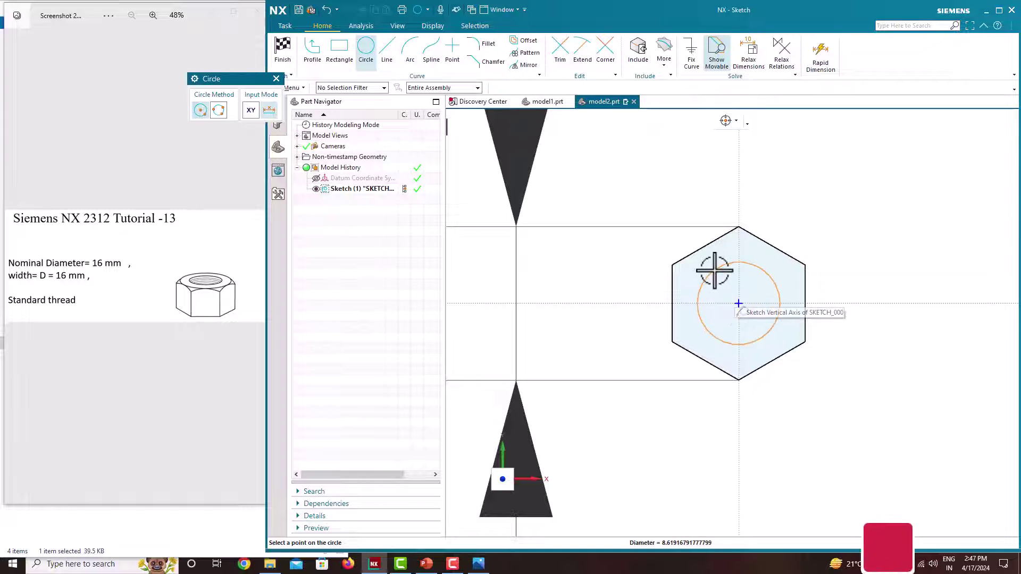
pyautogui.click(713, 269)
pyautogui.press('Escape')
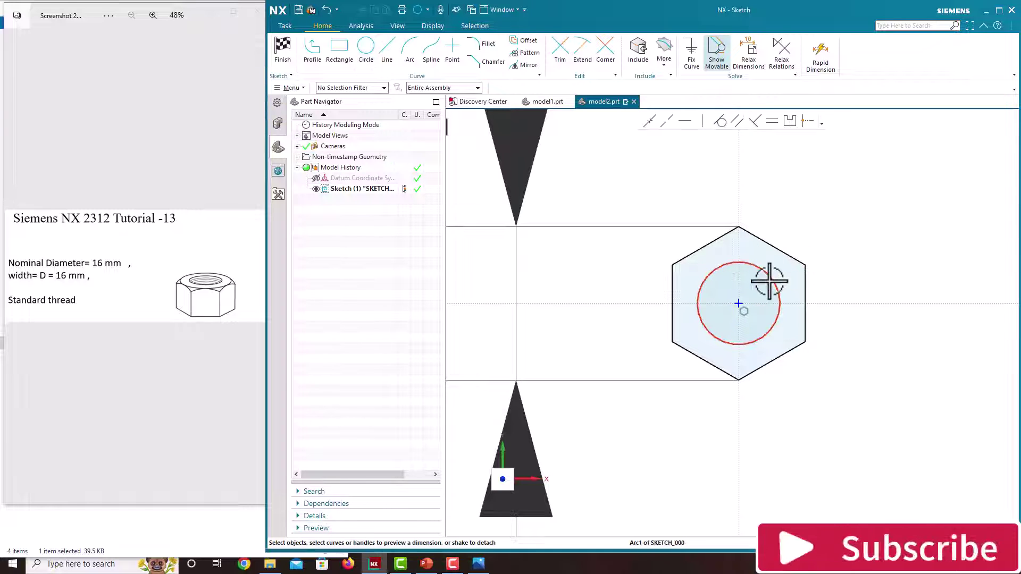
# Give the circle an 8 mm diameter and finish the sketch.
pyautogui.click(773, 280)
pyautogui.scroll(-4, 712, 286)
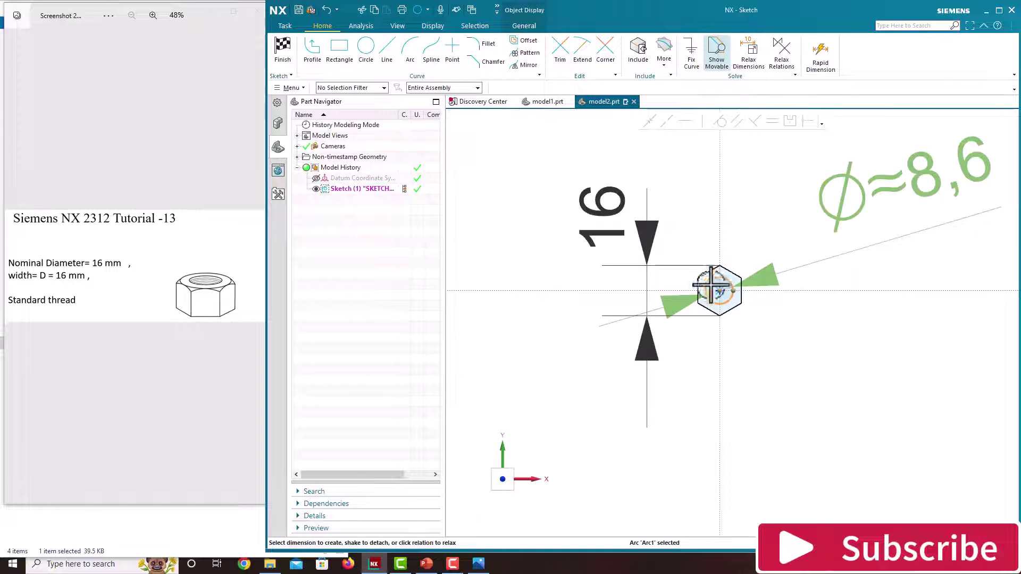
pyautogui.click(920, 169)
pyautogui.write('8')
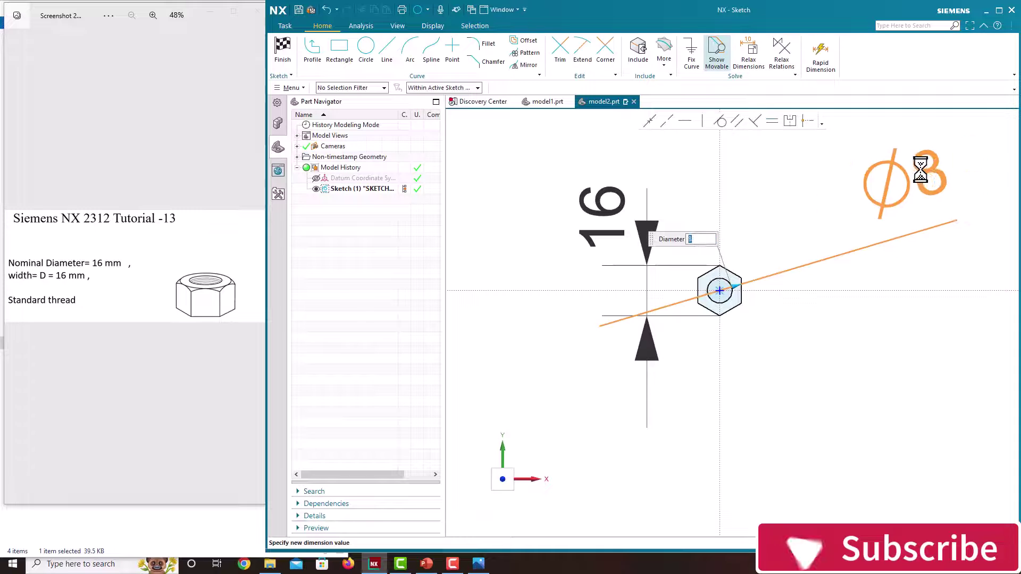
pyautogui.press('Return')
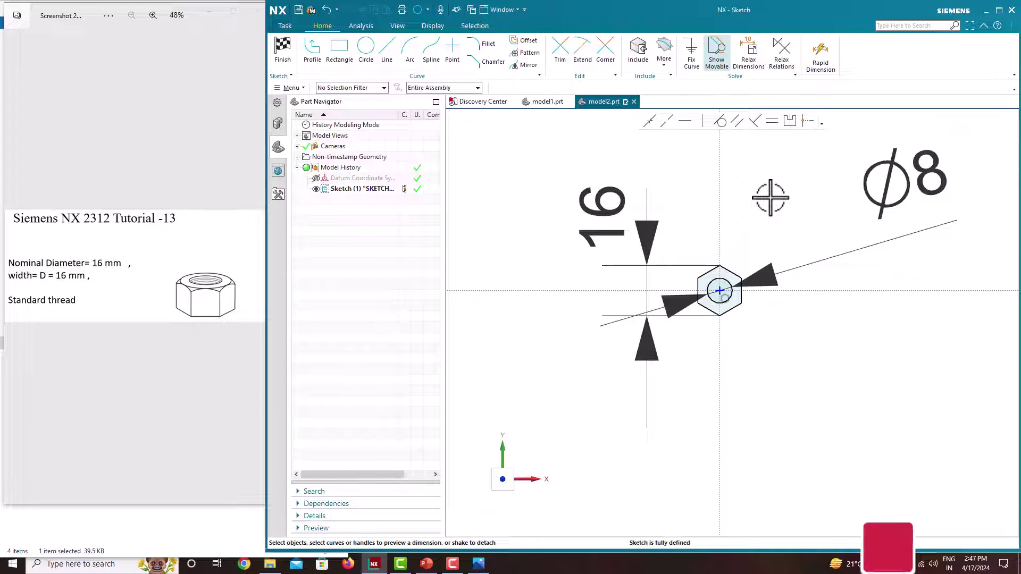
pyautogui.scroll(3, 771, 209)
pyautogui.scroll(-1, 771, 244)
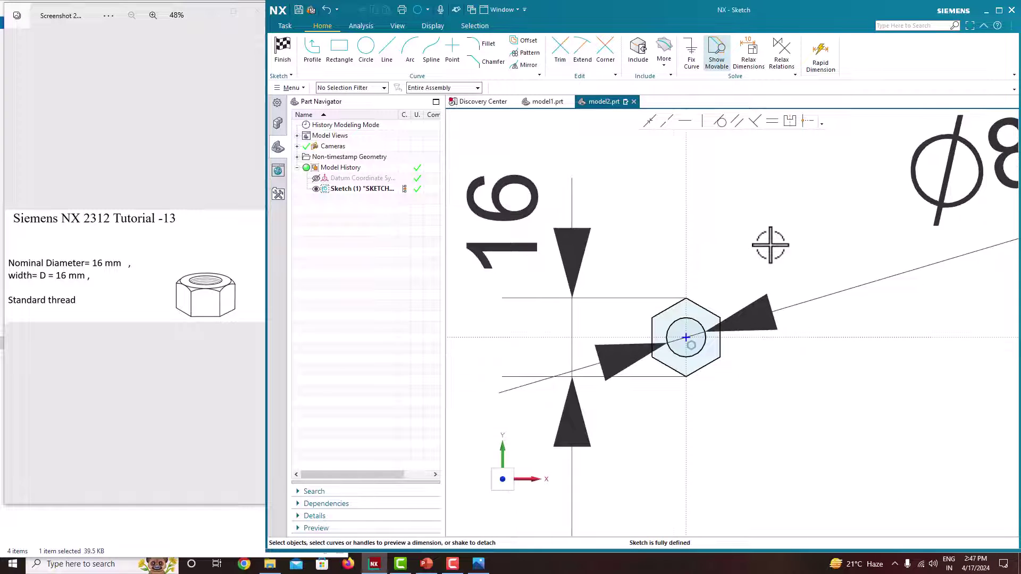
pyautogui.rightClick(726, 258)
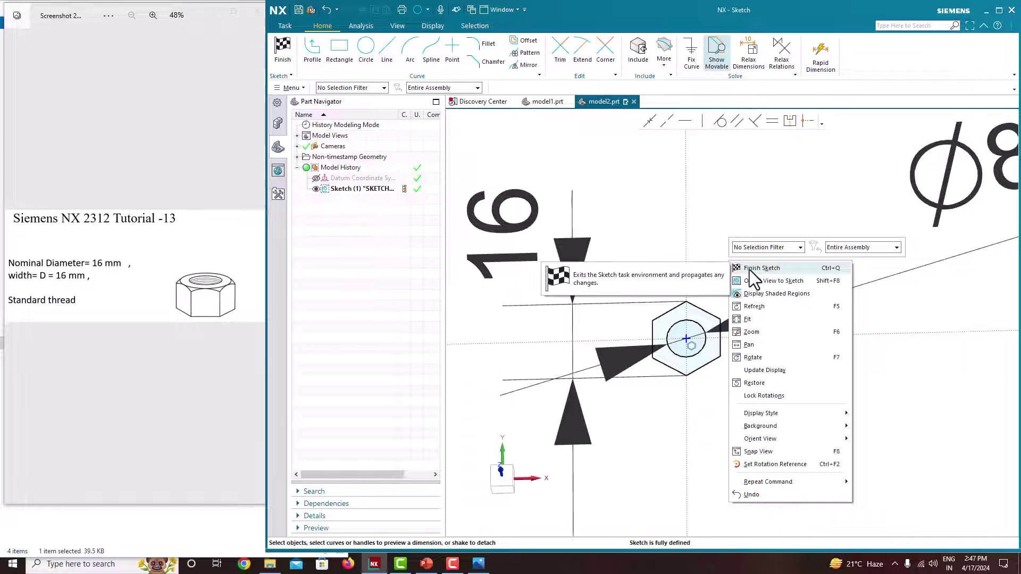
pyautogui.click(749, 268)
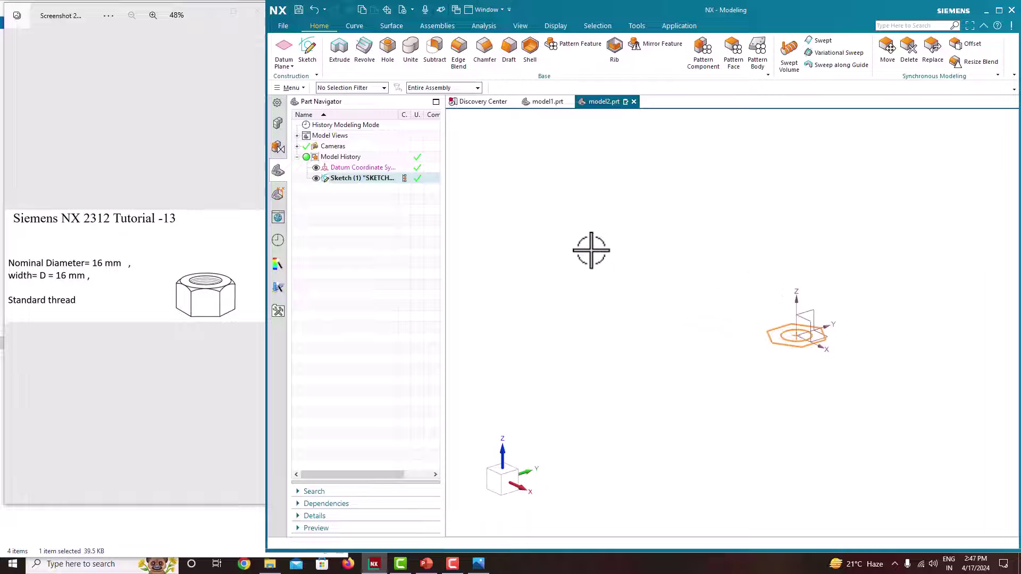
# Extrude the hexagon-and-circle sketch symmetrically by 8 mm into a bored hex solid.
pyautogui.click(339, 58)
pyautogui.moveTo(633, 234); pyautogui.dragTo(659, 257, button='middle')
pyautogui.click(111, 278)
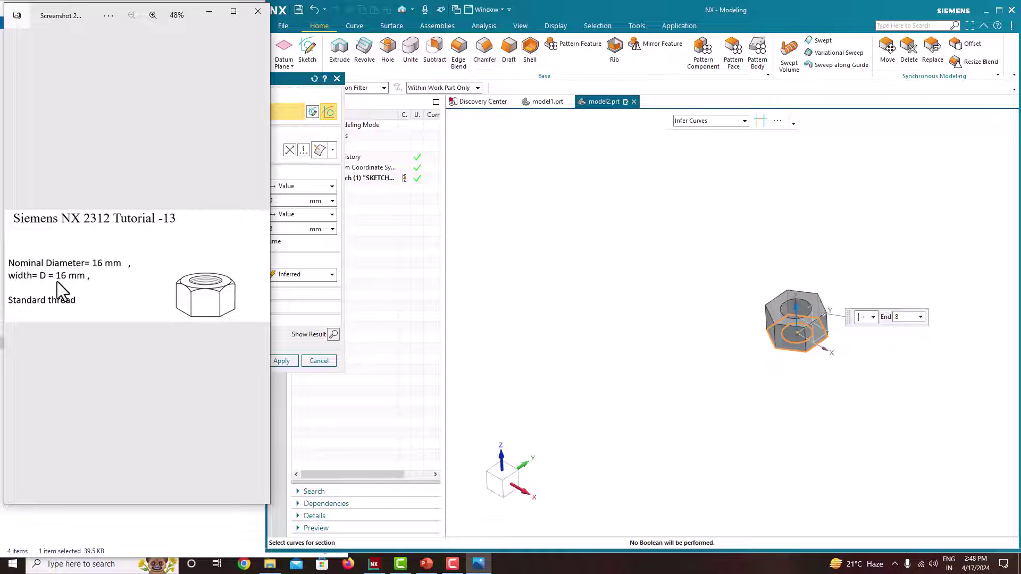
pyautogui.click(302, 134)
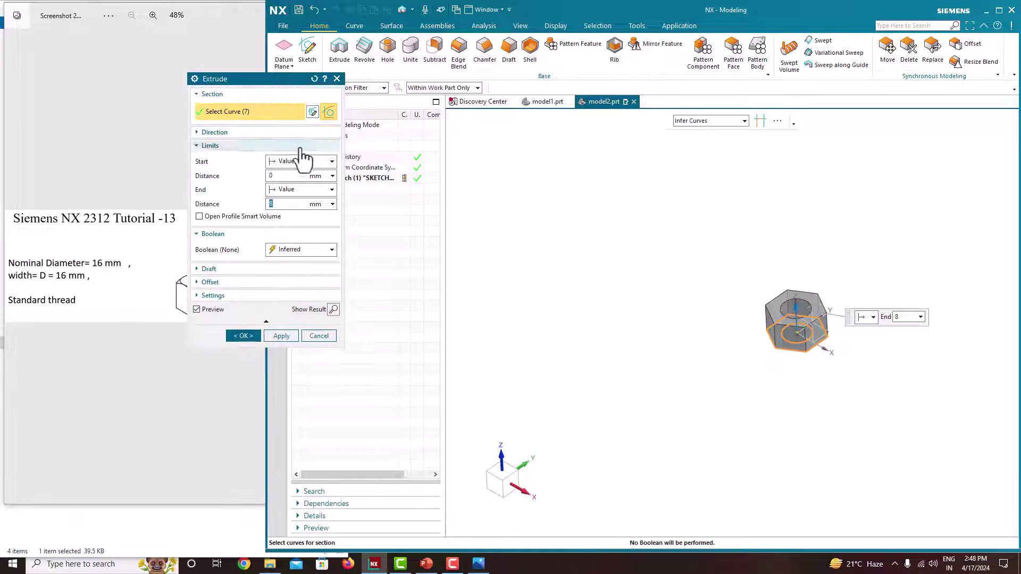
pyautogui.click(295, 190)
pyautogui.click(295, 213)
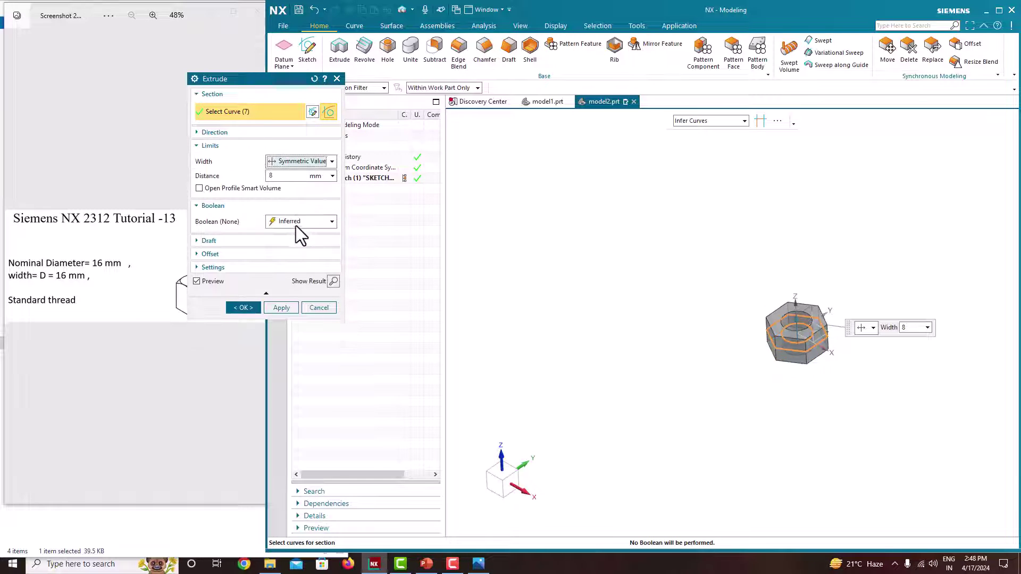
pyautogui.click(288, 177)
pyautogui.click(250, 307)
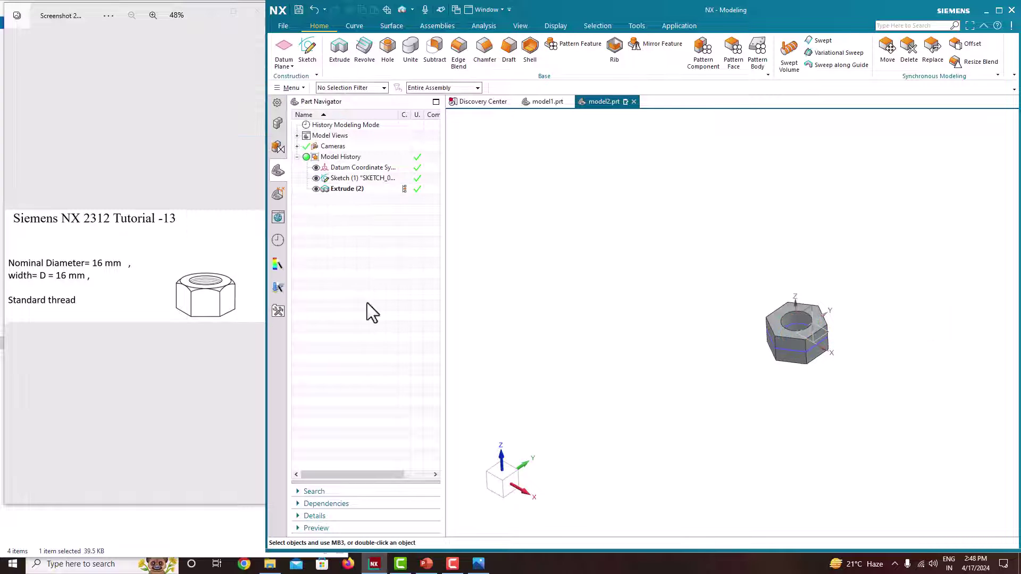
# Hide Sketch (1) and orbit the nut to look onto its bore.
pyautogui.moveTo(825, 345); pyautogui.dragTo(848, 303, button='middle')
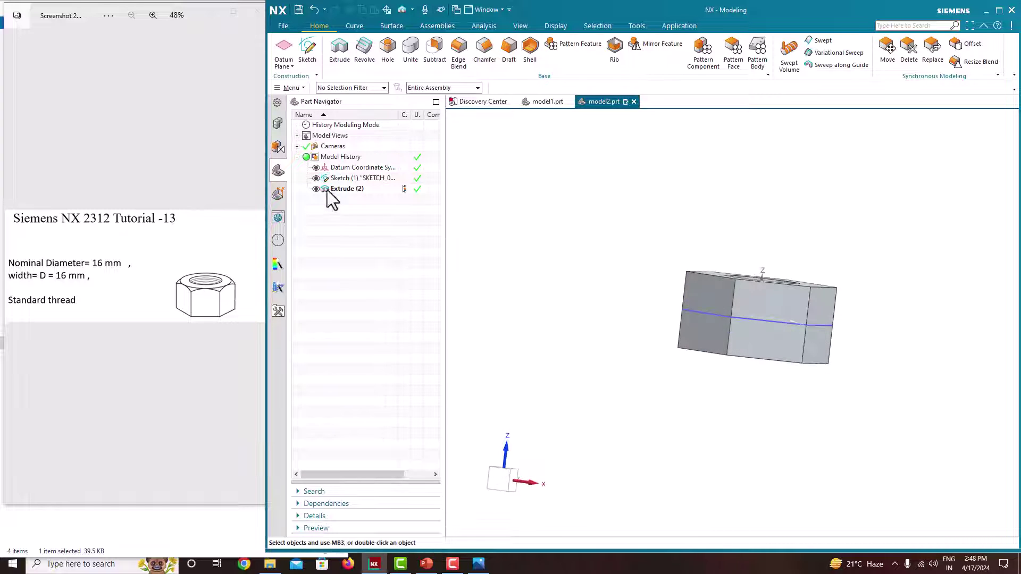
pyautogui.click(316, 178)
pyautogui.moveTo(692, 239)
pyautogui.mouseDown(button='middle')
pyautogui.moveTo(647, 96)
pyautogui.moveTo(702, 258)
pyautogui.moveTo(745, 228)
pyautogui.moveTo(721, 213)
pyautogui.moveTo(732, 222)
pyautogui.mouseUp(button='middle')
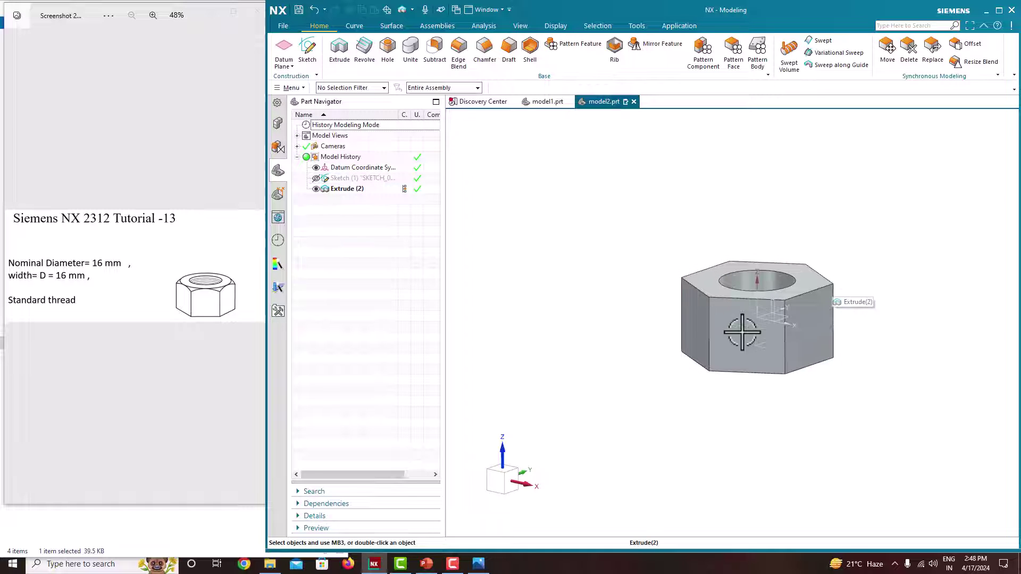
pyautogui.moveTo(793, 381); pyautogui.dragTo(851, 439, button='middle')
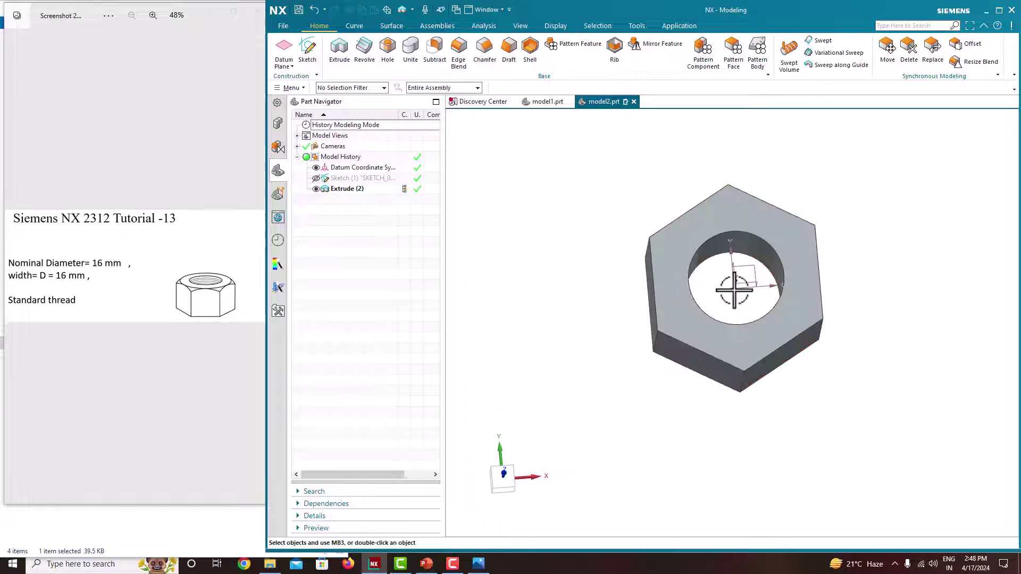
# Start a new sketch on the Front datum plane.
pyautogui.click(318, 50)
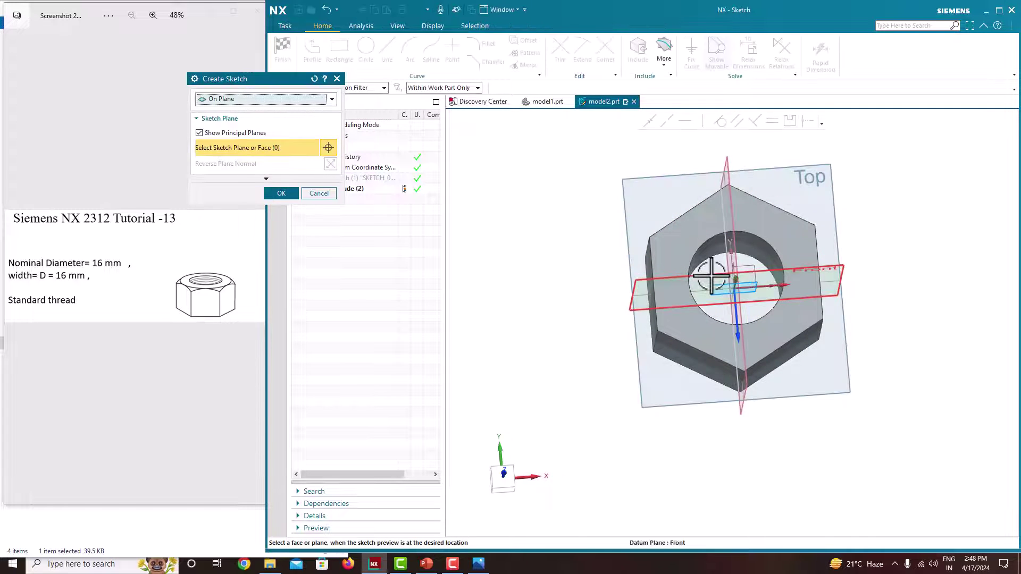
pyautogui.click(711, 276)
pyautogui.moveTo(775, 285)
pyautogui.mouseDown(button='middle')
pyautogui.moveTo(798, 269)
pyautogui.moveTo(782, 257)
pyautogui.moveTo(775, 274)
pyautogui.mouseUp(button='middle')
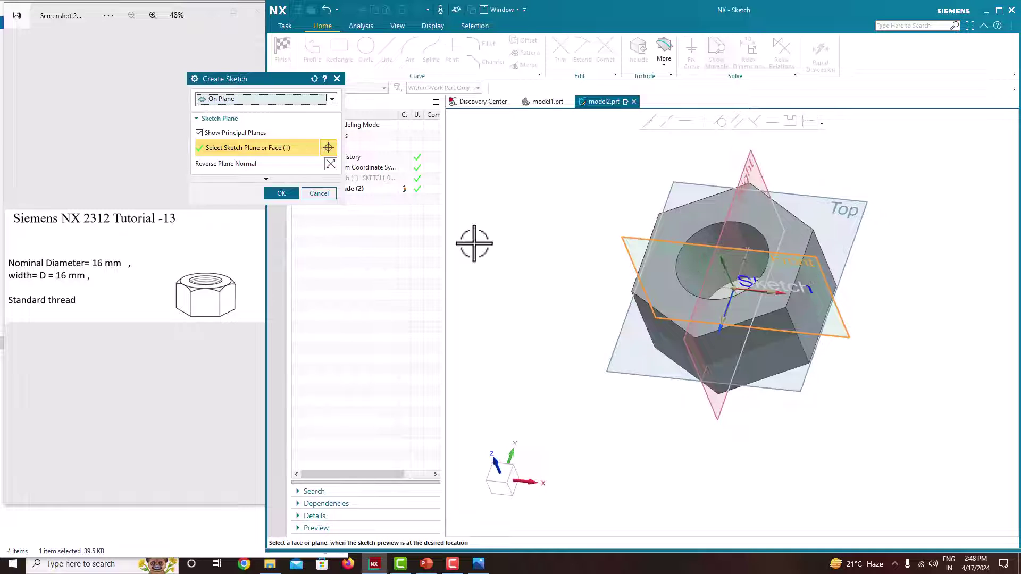
pyautogui.click(280, 193)
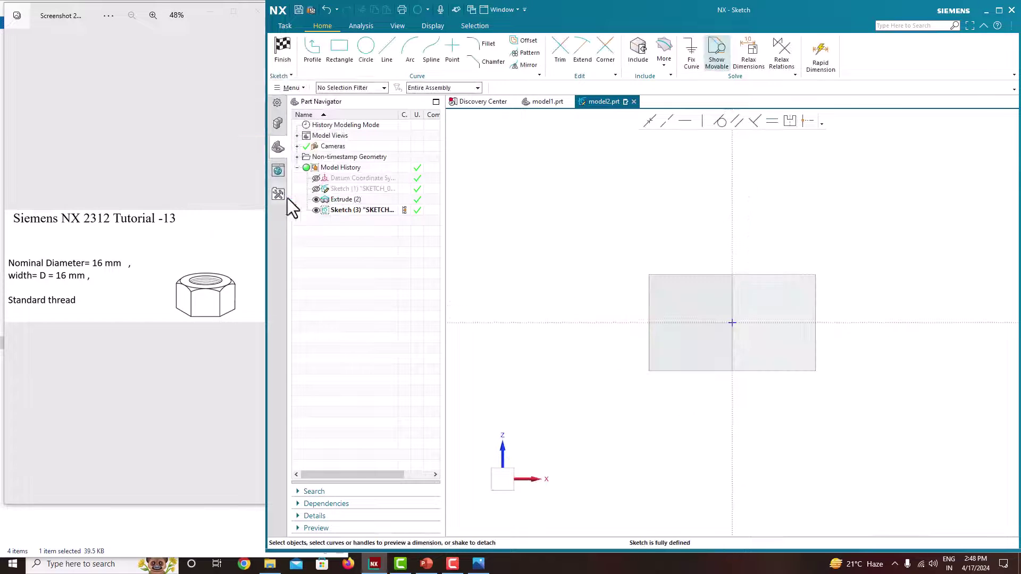
pyautogui.scroll(-1, 847, 286)
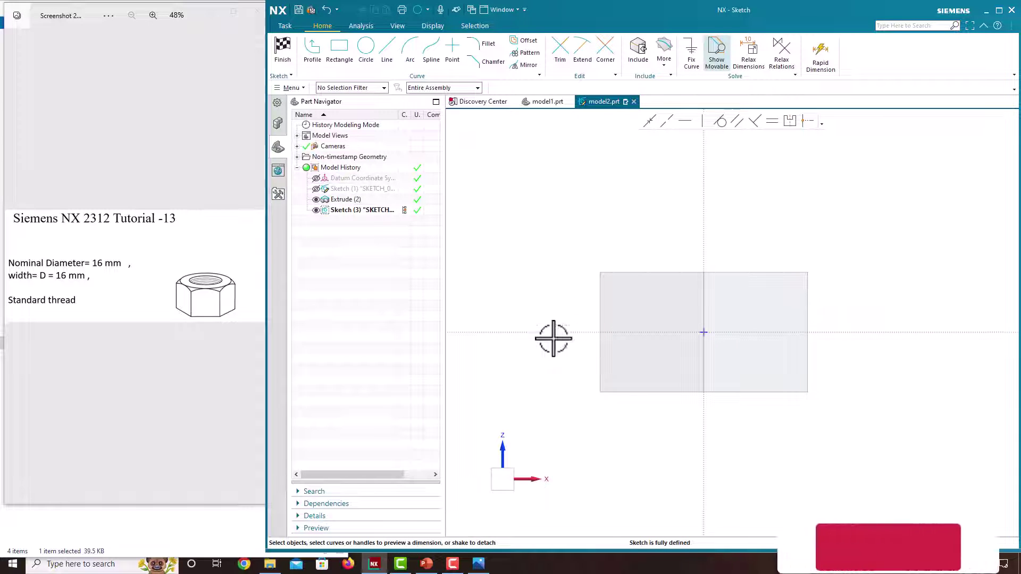
# Draw a closed three-line triangle at the profile's top-right corner.
pyautogui.click(331, 61)
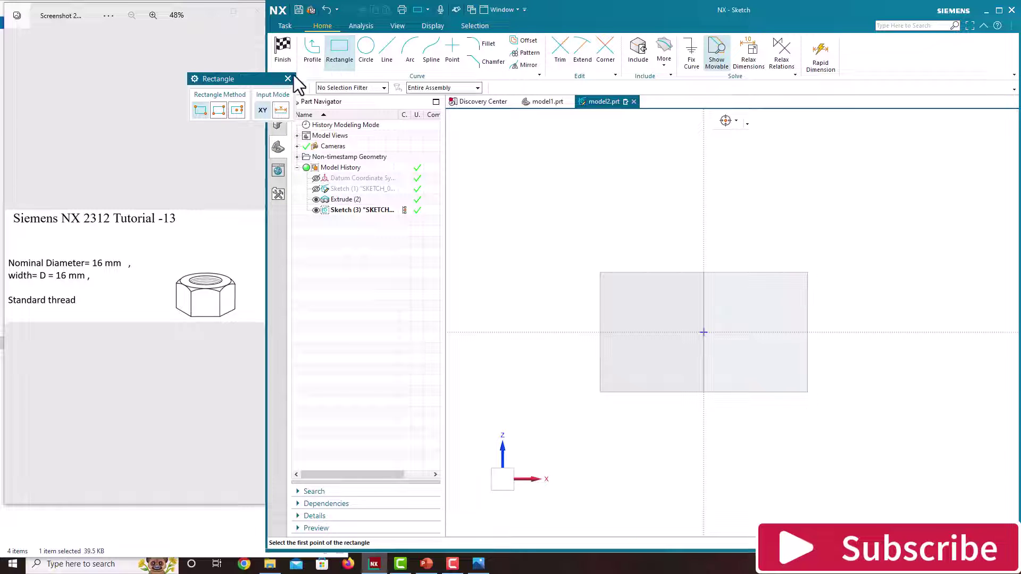
pyautogui.click(313, 54)
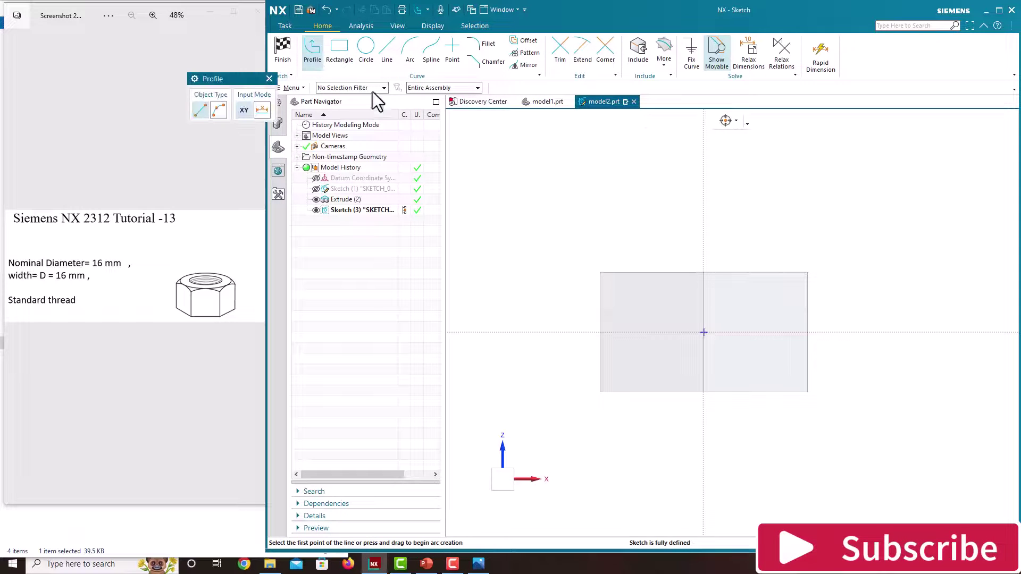
pyautogui.click(808, 272)
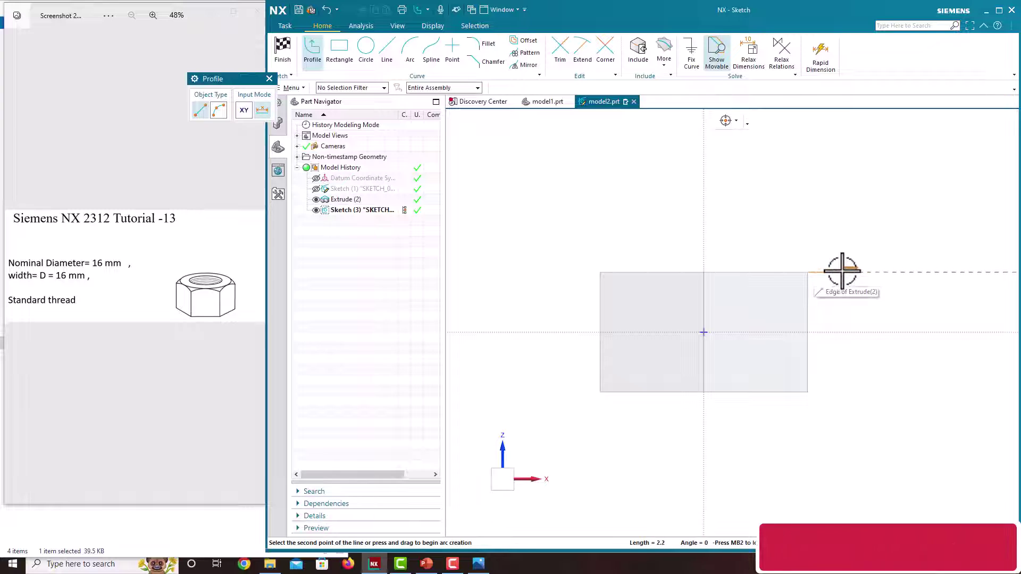
pyautogui.click(842, 272)
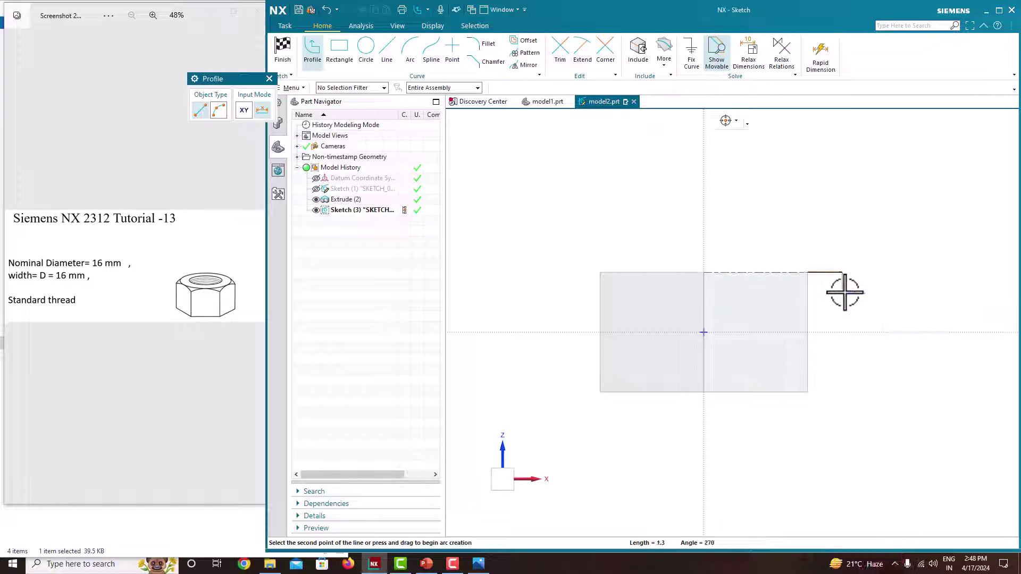
pyautogui.click(842, 299)
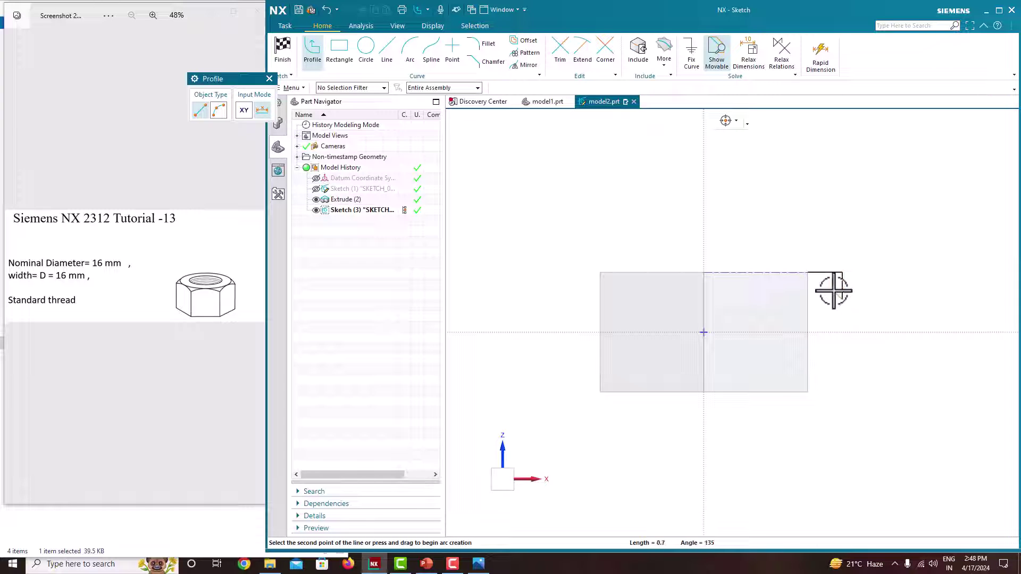
pyautogui.click(809, 273)
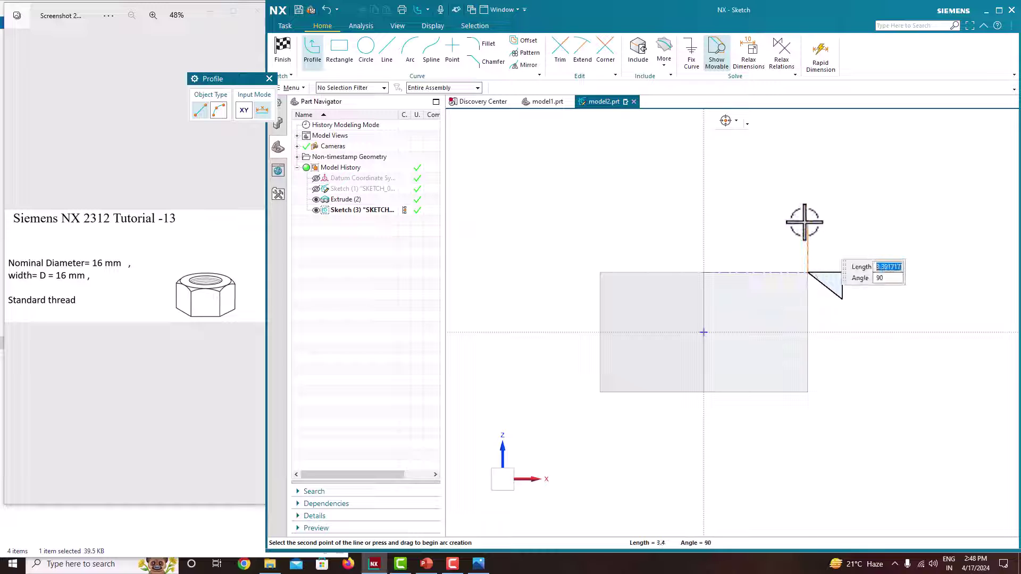
# Dimension the angle between the triangle's top and slanted edges to 60°.
pyautogui.press('Escape')
pyautogui.scroll(4, 804, 222)
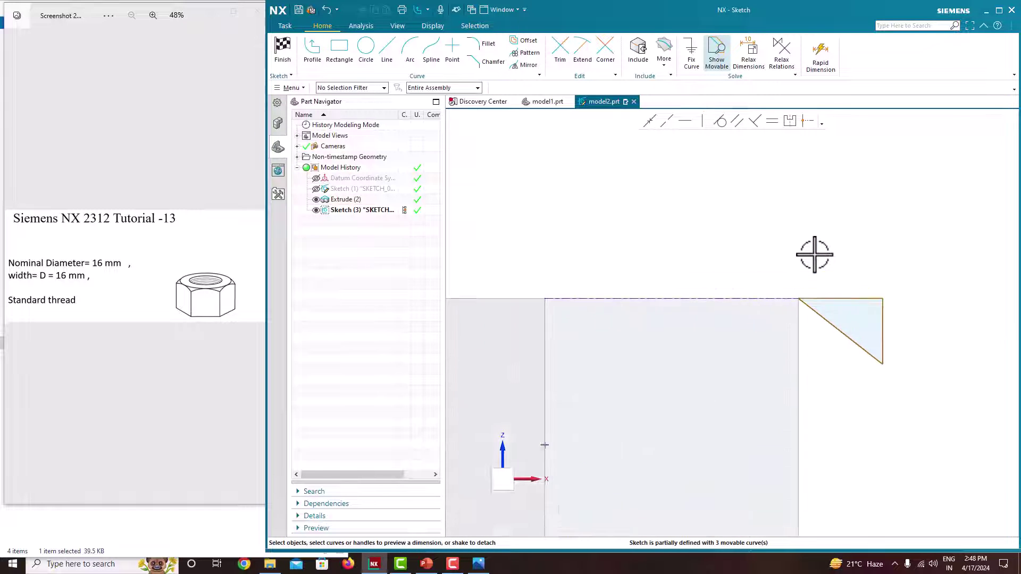
pyautogui.scroll(-2, 814, 250)
pyautogui.click(790, 274)
pyautogui.click(793, 287)
pyautogui.click(791, 280)
pyautogui.press('Return')
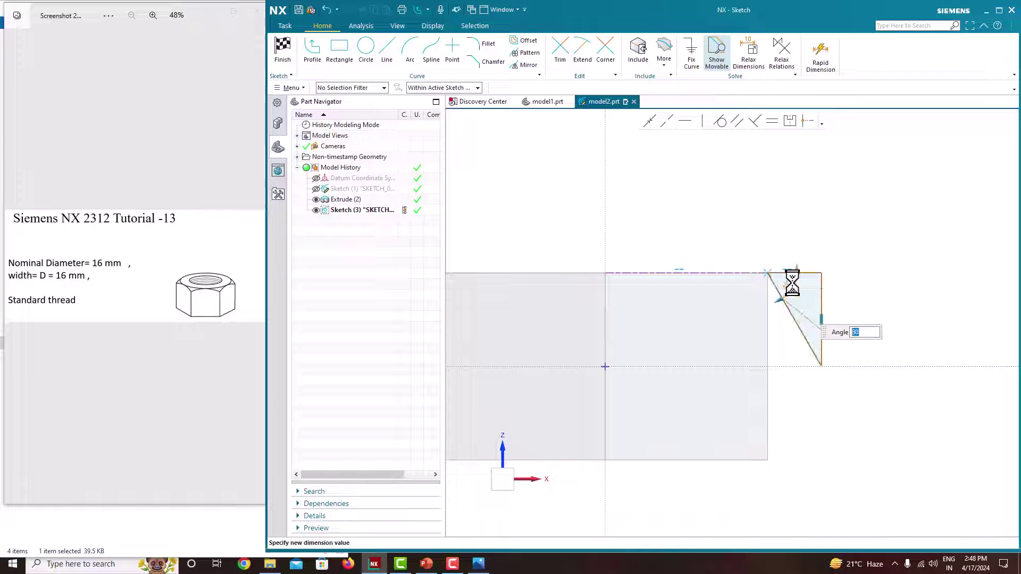
pyautogui.middleClick(814, 219)
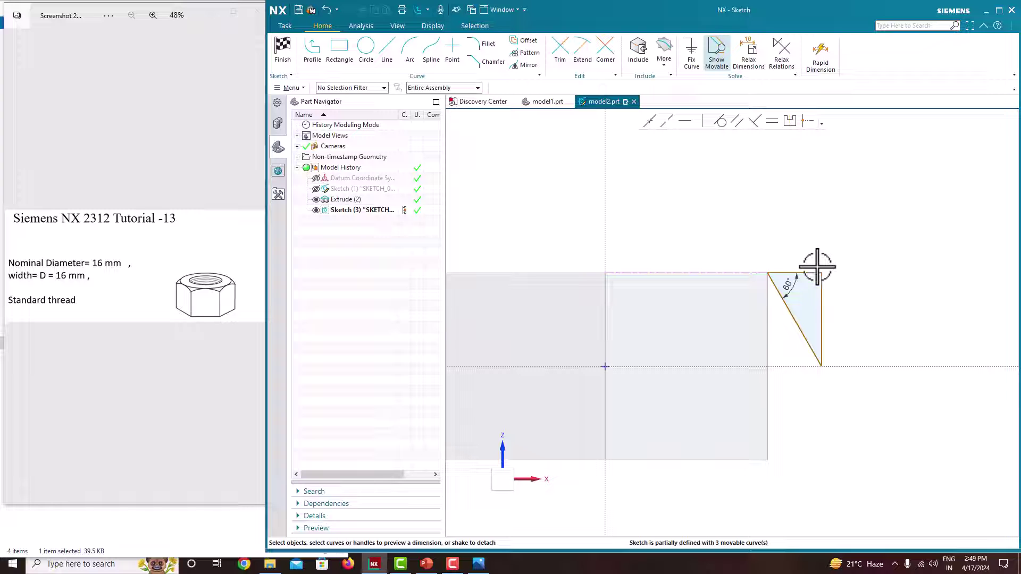
# Set the triangle's vertical height to 2.5, correcting the initial 2.6 entry.
pyautogui.click(822, 295)
pyautogui.click(846, 316)
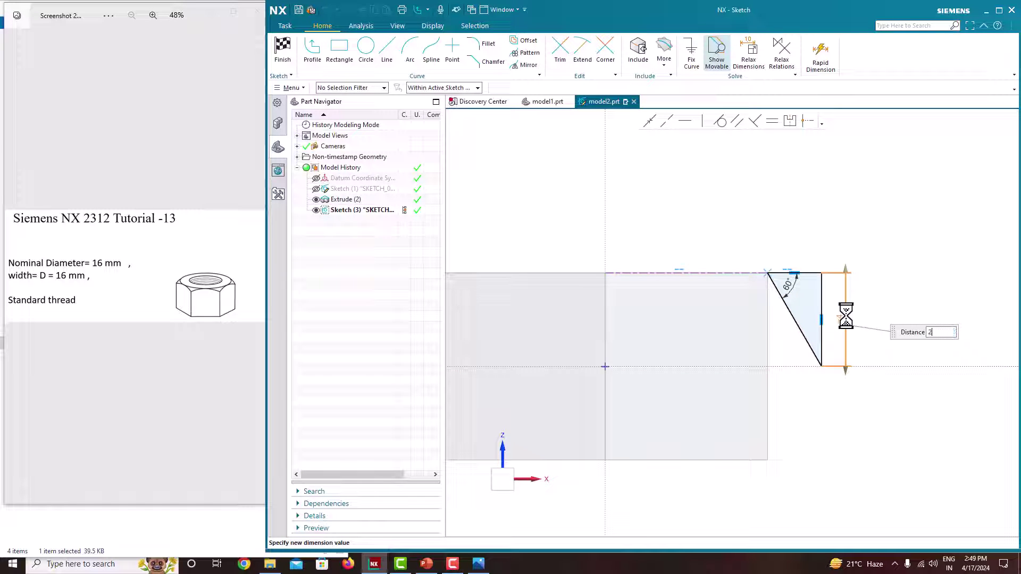
pyautogui.press('Return')
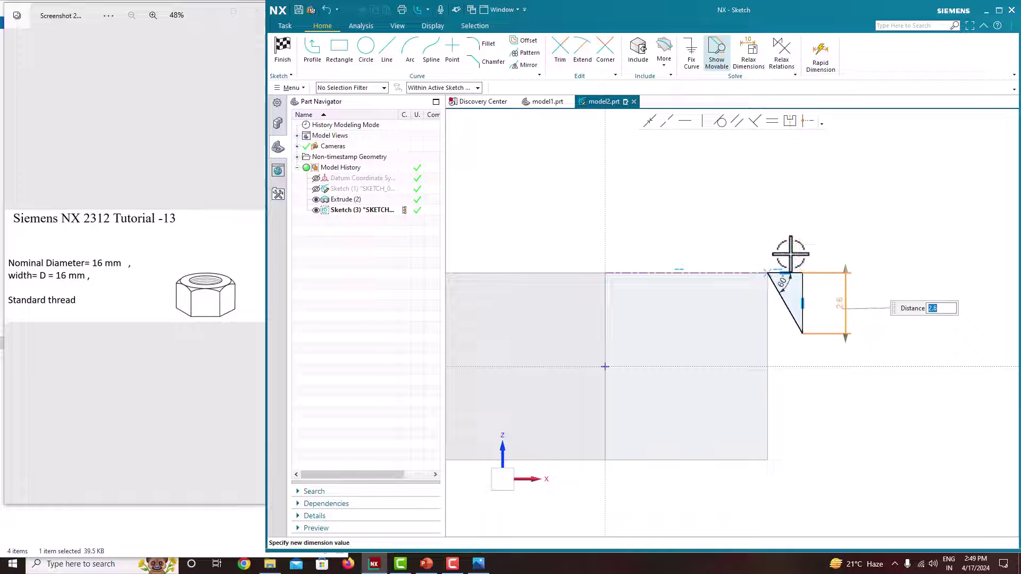
pyautogui.scroll(3, 794, 254)
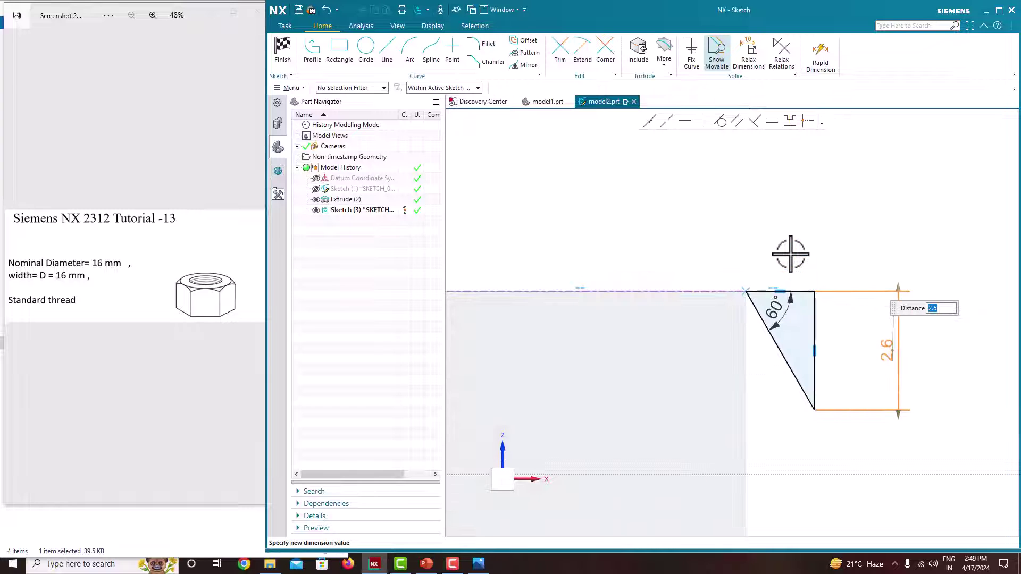
pyautogui.doubleClick(891, 345)
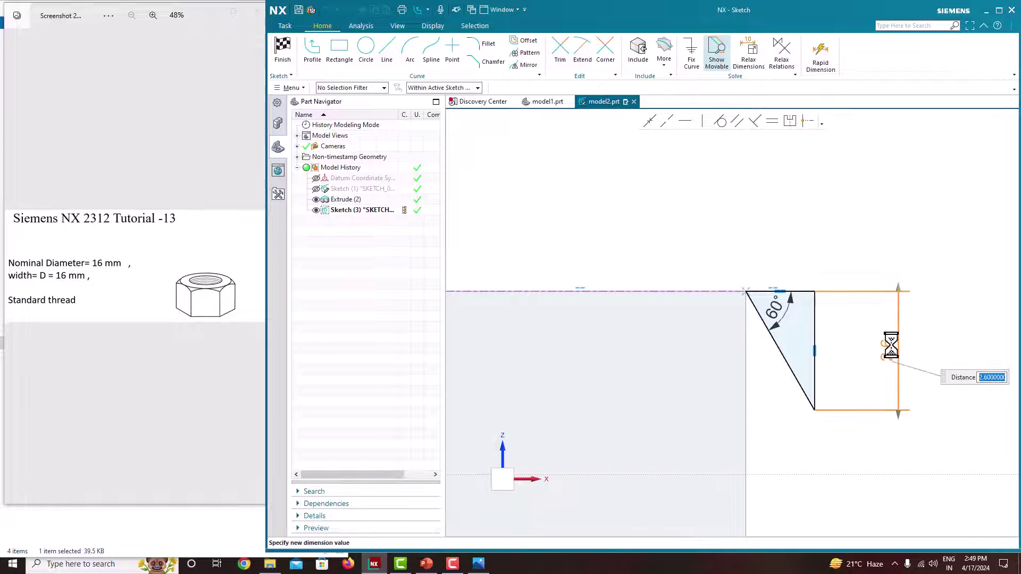
pyautogui.press('Return')
pyautogui.press('Escape')
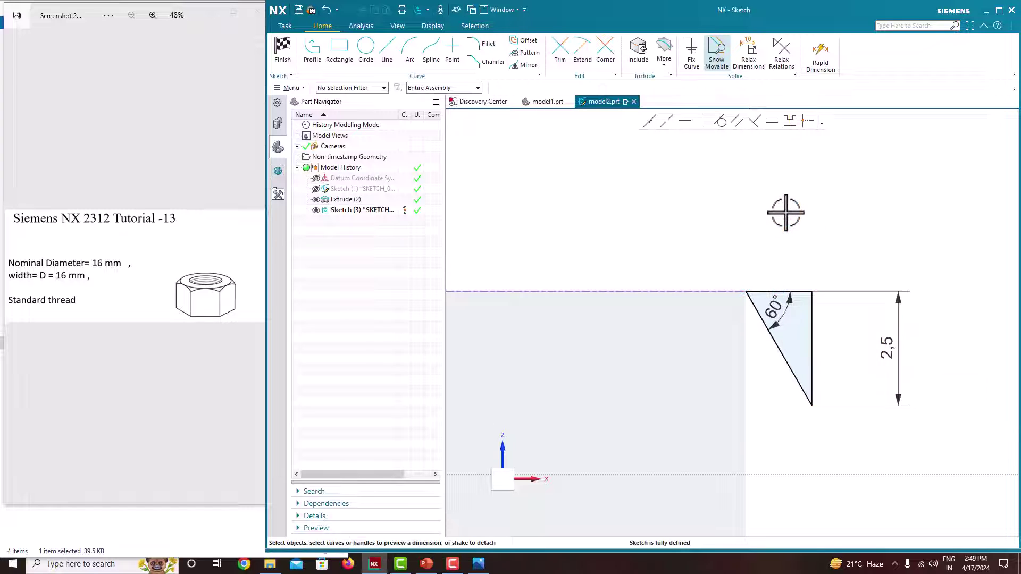
pyautogui.scroll(-3, 786, 213)
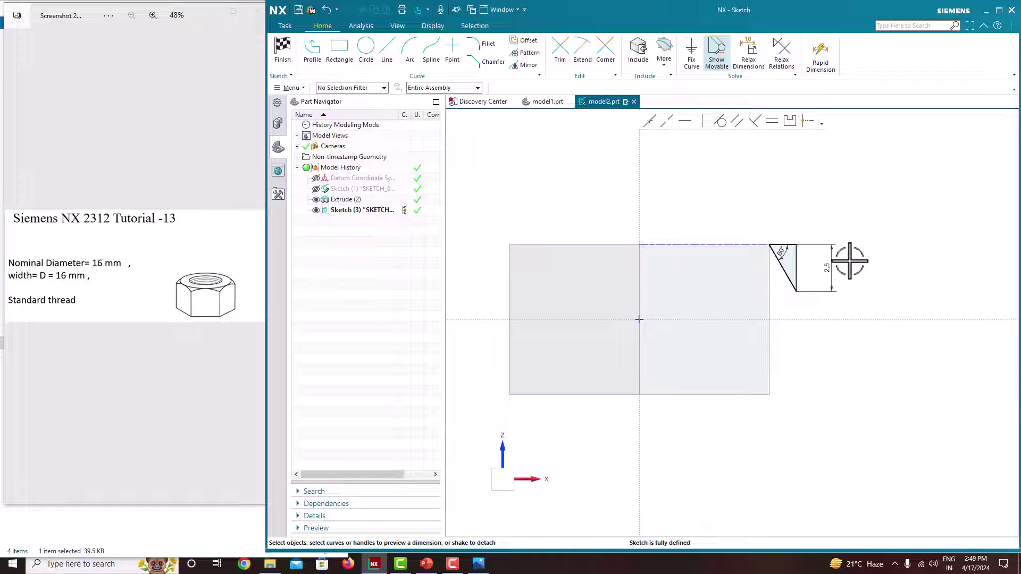
pyautogui.rightClick(789, 203)
# Finish the sketch and revolve the triangle 360° about the nut's Z axis, subtracting it from the nut.
pyautogui.click(799, 206)
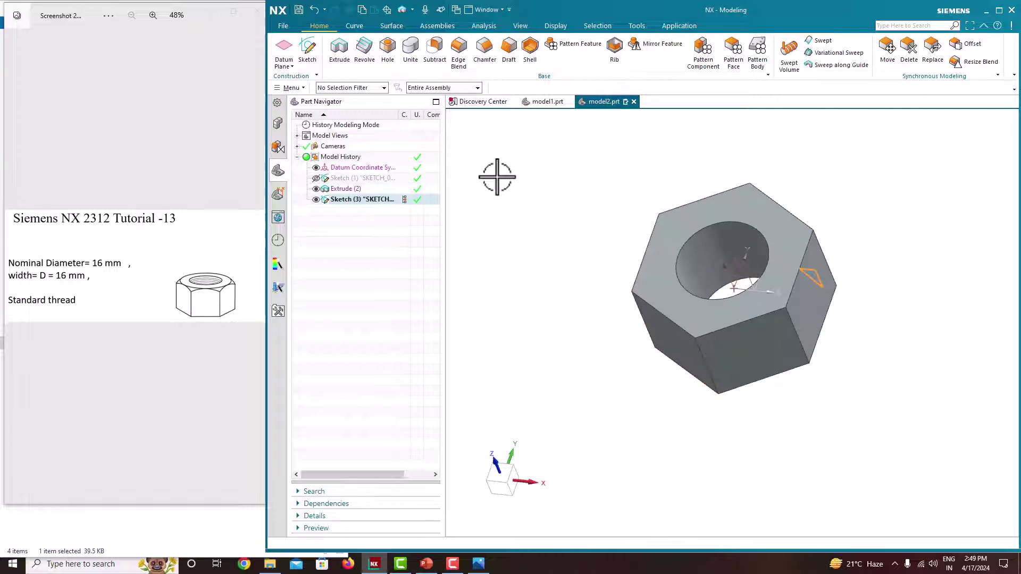
pyautogui.click(368, 59)
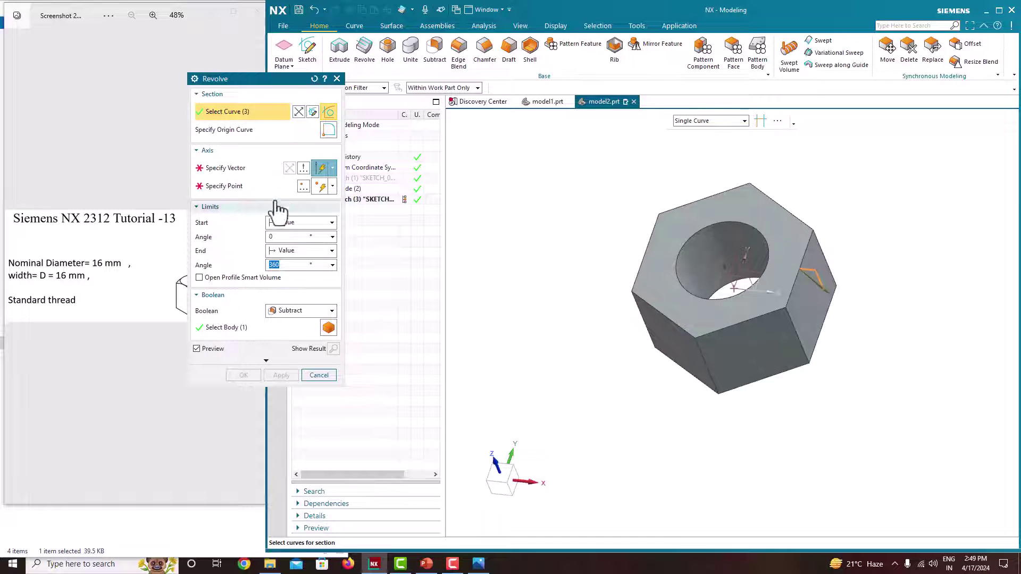
pyautogui.click(247, 170)
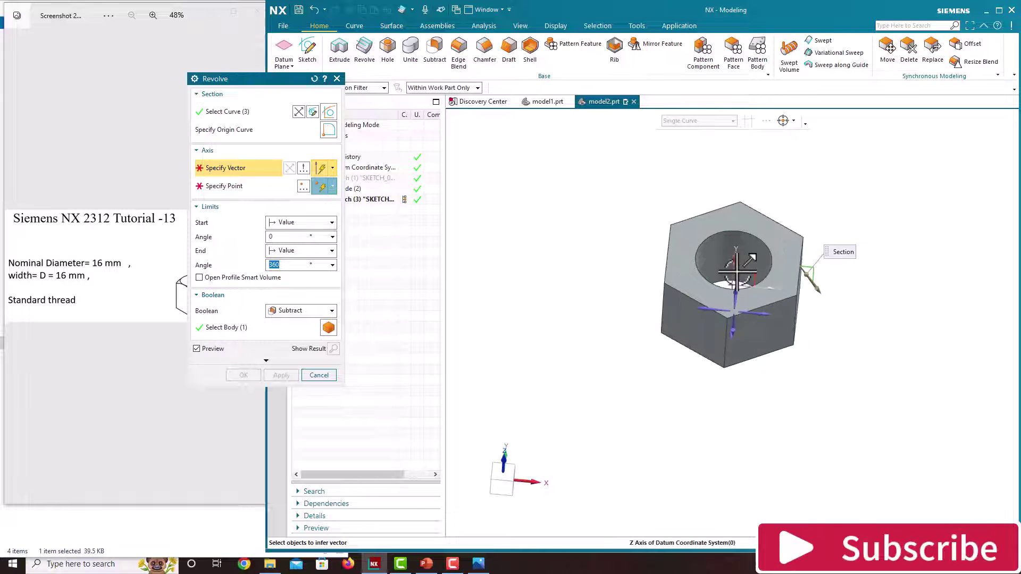
pyautogui.scroll(5, 734, 271)
pyautogui.moveTo(737, 272)
pyautogui.mouseDown(button='middle')
pyautogui.moveTo(714, 264)
pyautogui.moveTo(709, 292)
pyautogui.moveTo(712, 259)
pyautogui.moveTo(691, 248)
pyautogui.moveTo(725, 269)
pyautogui.mouseUp(button='middle')
pyautogui.click(708, 310)
pyautogui.scroll(-5, 677, 282)
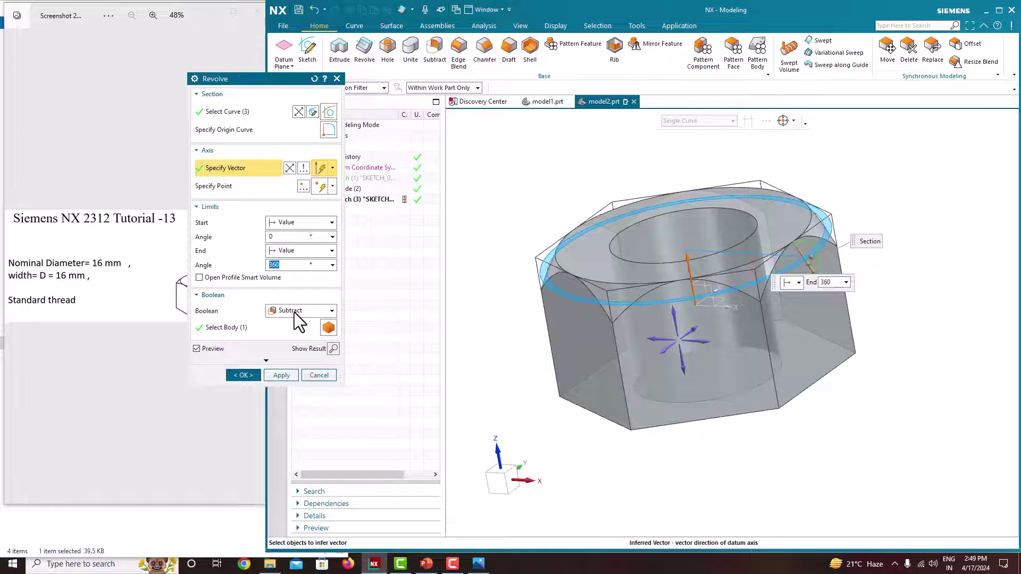
pyautogui.click(251, 374)
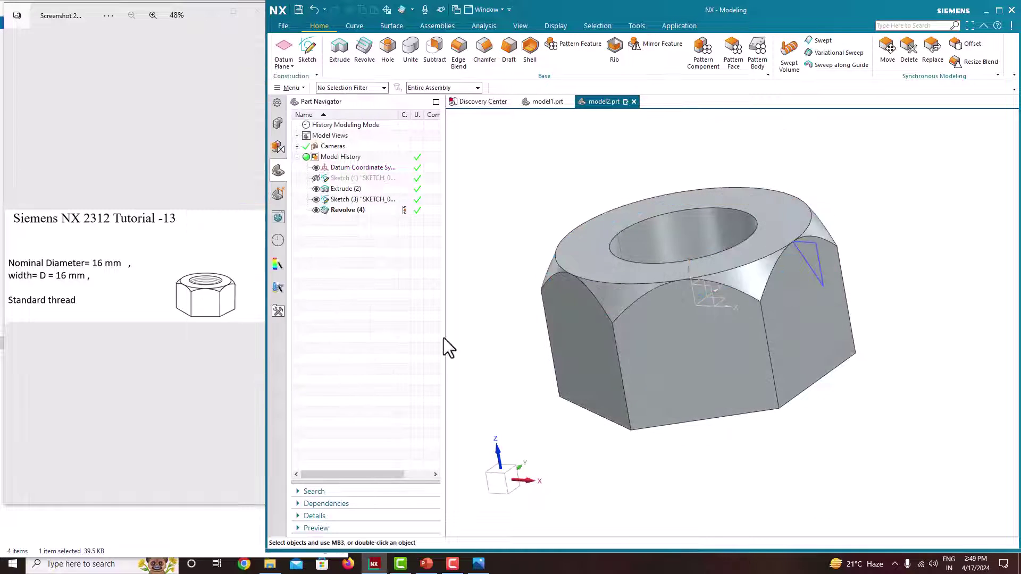
# Orbit to a side view and select the Revolve (4) chamfer in the Part Navigator.
pyautogui.moveTo(497, 328); pyautogui.dragTo(543, 292, button='middle')
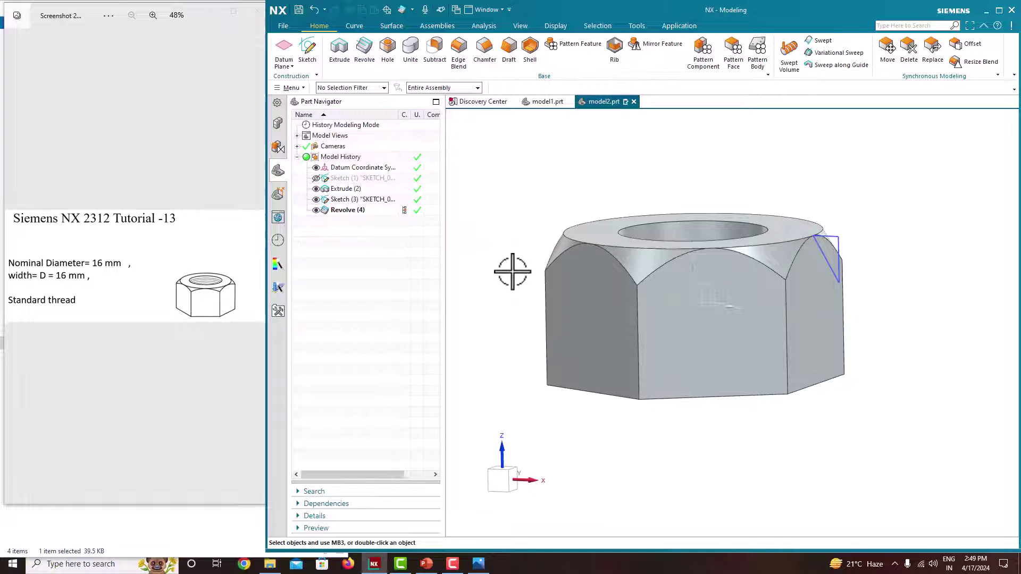
pyautogui.click(350, 212)
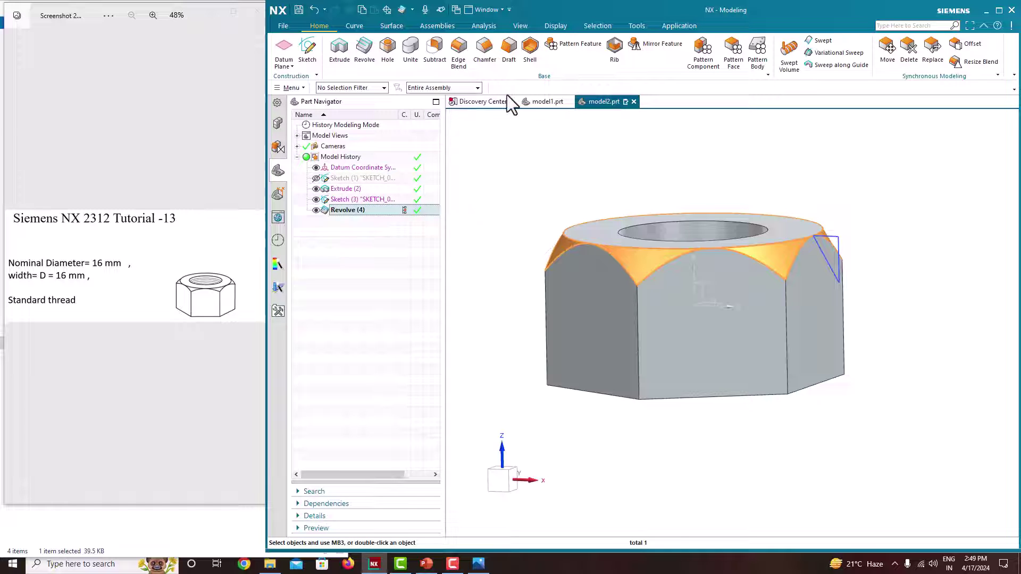
# Mirror the Revolve (4) chamfer across the XY datum plane onto the nut's bottom face.
pyautogui.click(664, 46)
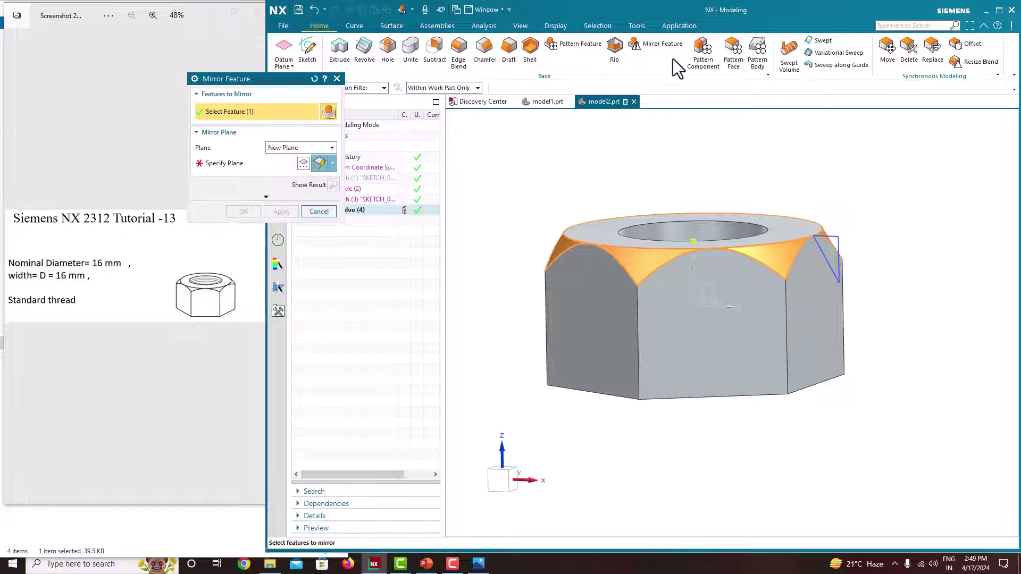
pyautogui.moveTo(741, 229); pyautogui.dragTo(725, 291, button='middle')
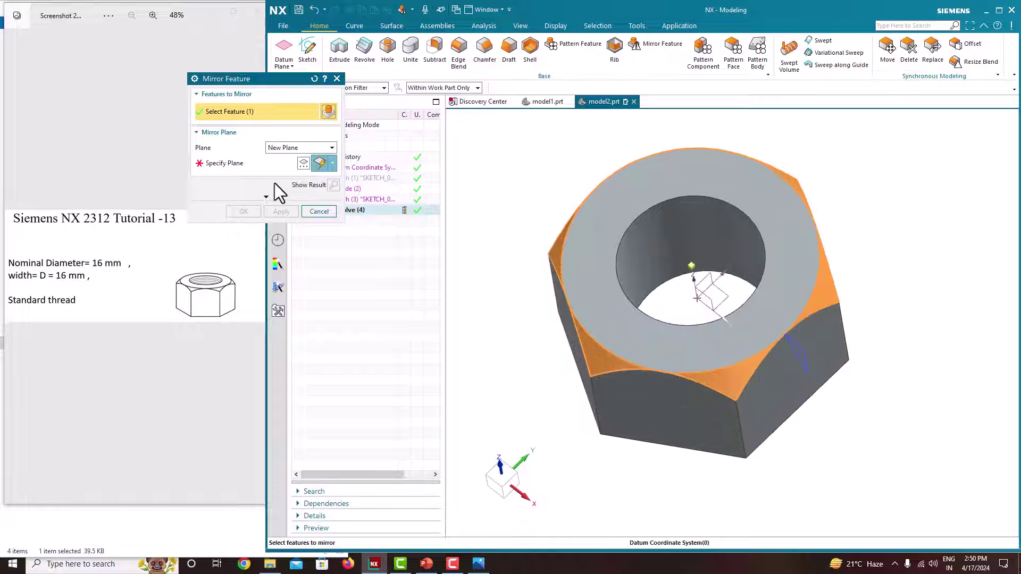
pyautogui.click(218, 163)
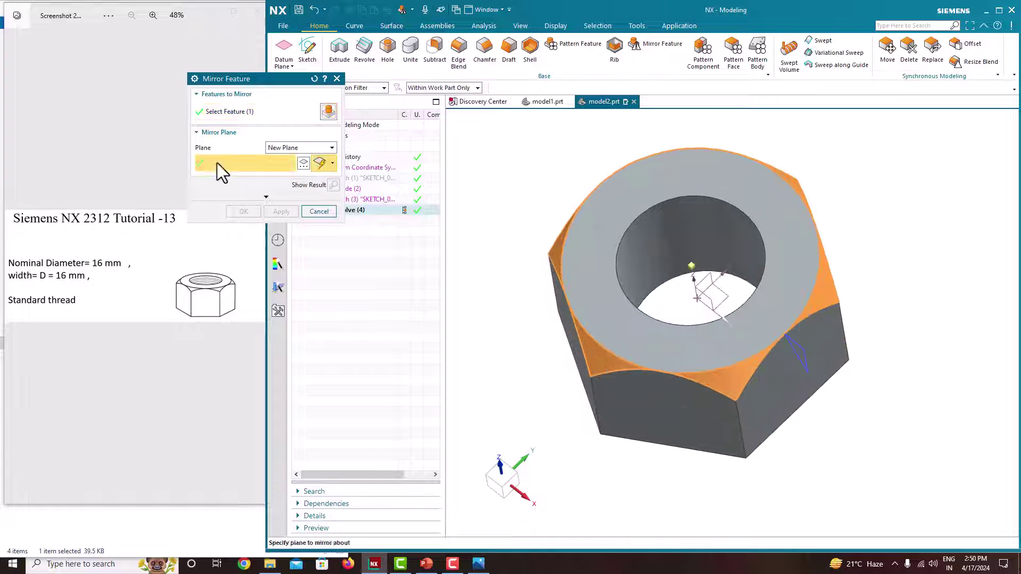
pyautogui.click(728, 296)
pyautogui.moveTo(758, 336); pyautogui.dragTo(761, 262, button='middle')
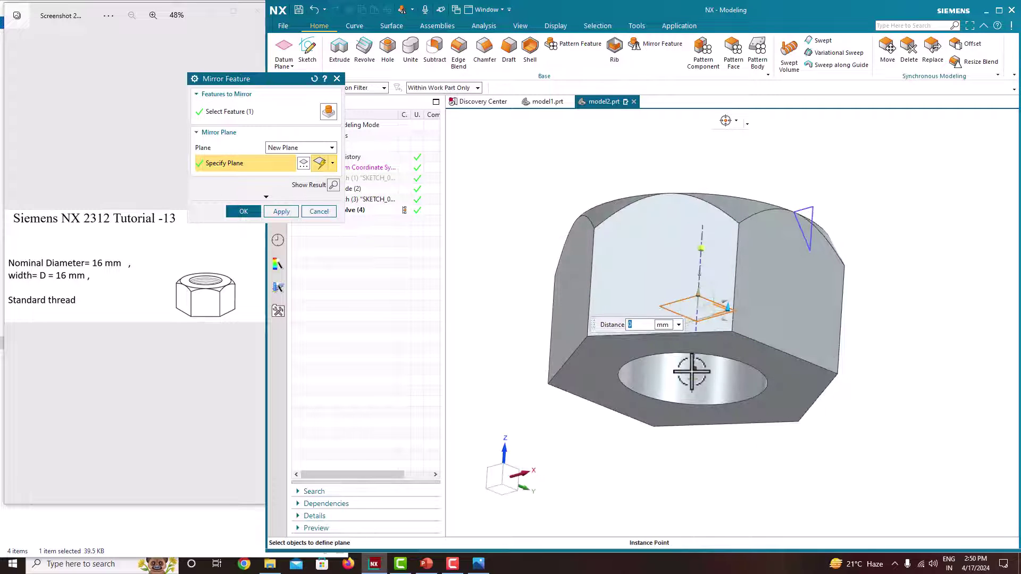
pyautogui.click(243, 212)
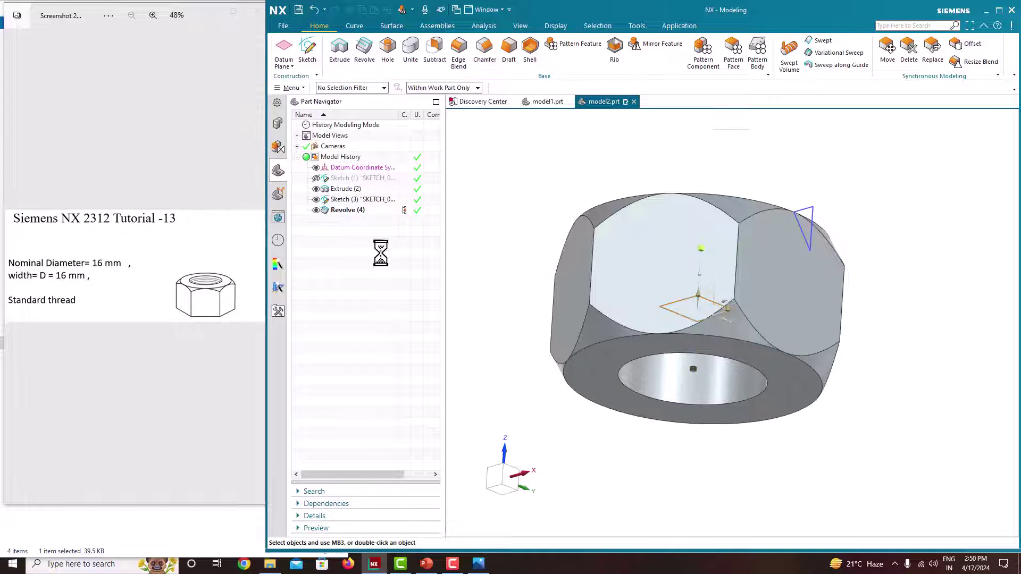
# Inspect both chamfered faces, opening the Revolve (4) settings and closing them unchanged.
pyautogui.moveTo(596, 255); pyautogui.dragTo(576, 313, button='middle')
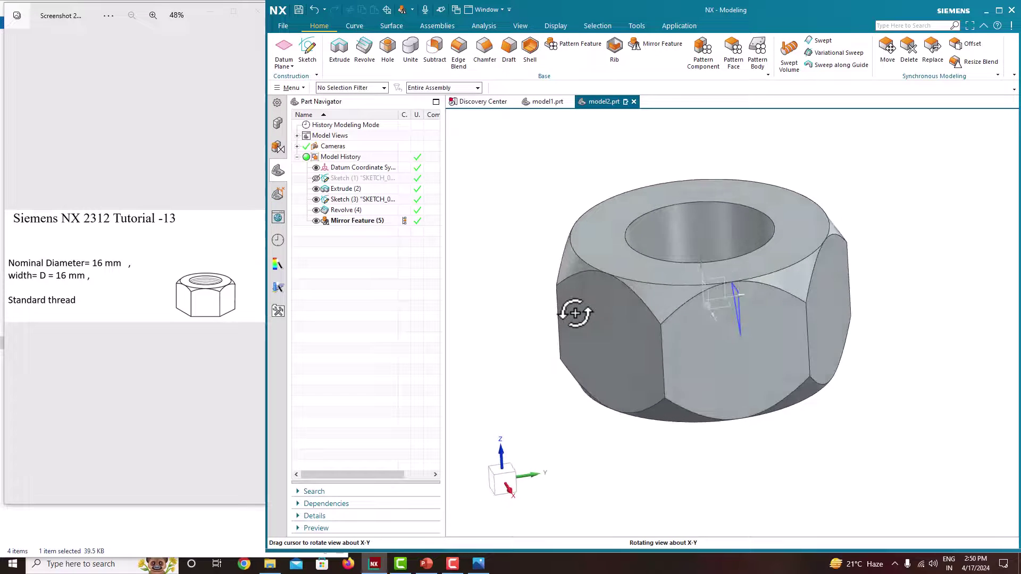
pyautogui.rightClick(362, 213)
pyautogui.click(405, 247)
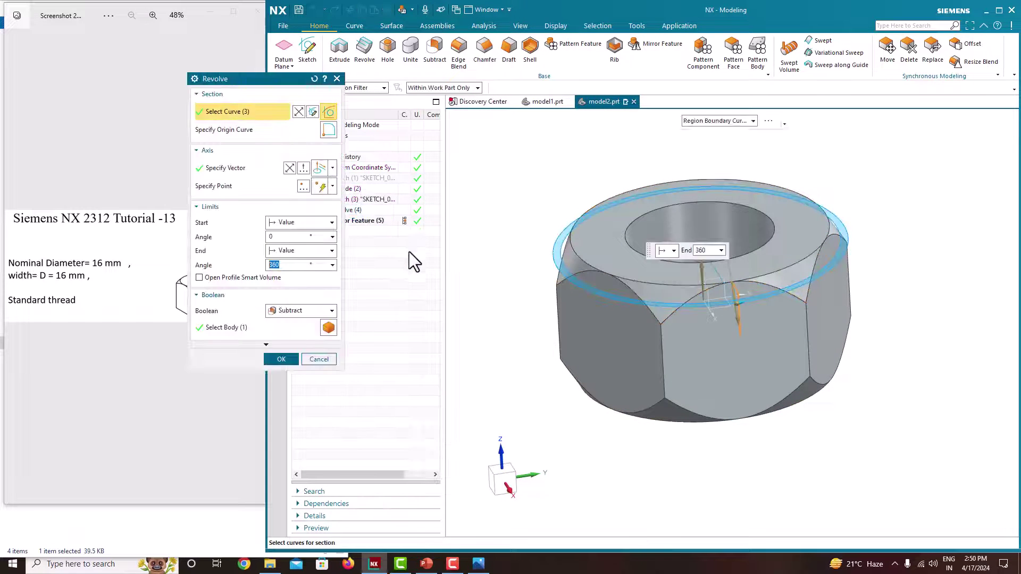
pyautogui.click(336, 78)
# Edit Sketch (3) to change the triangle height from 2.5 to 2, then finish the sketch.
pyautogui.rightClick(355, 202)
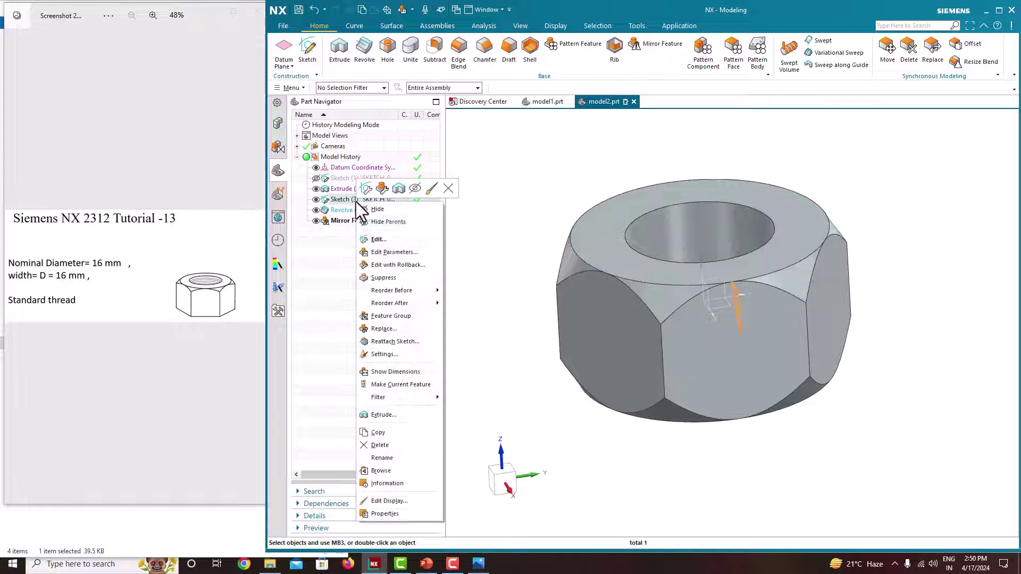
pyautogui.click(392, 238)
pyautogui.scroll(-5, 557, 288)
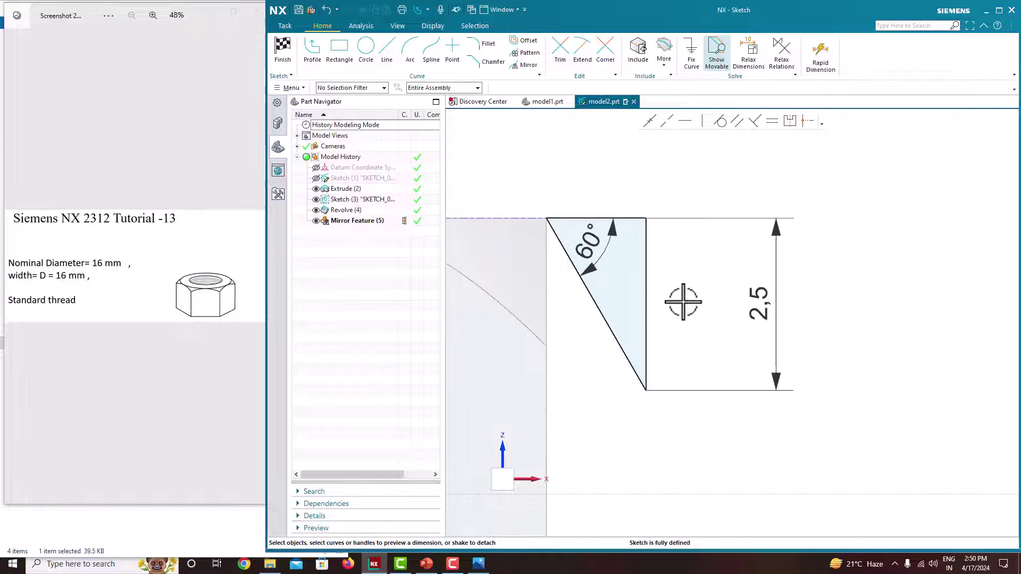
pyautogui.doubleClick(722, 303)
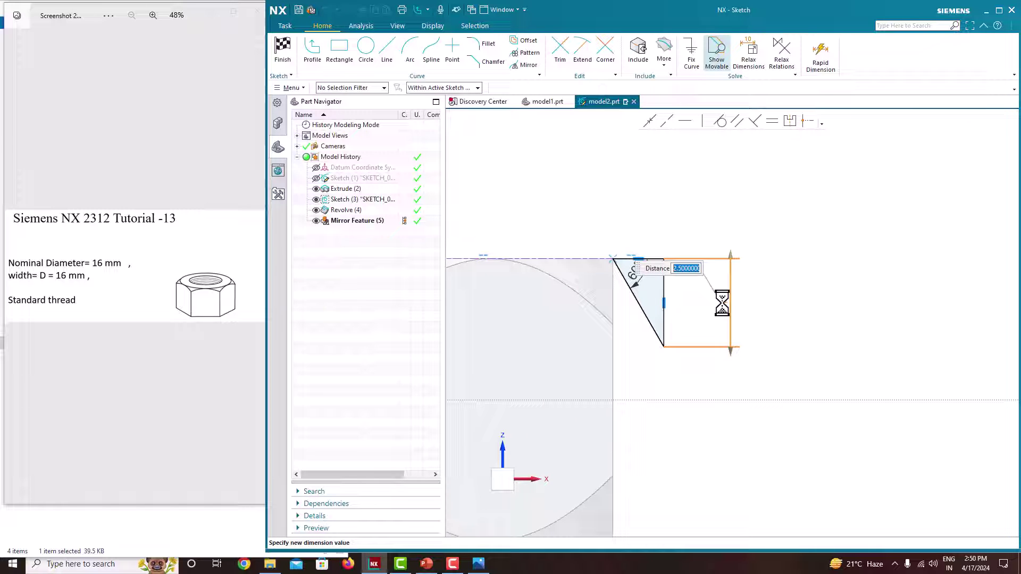
pyautogui.write('2')
pyautogui.press('Return')
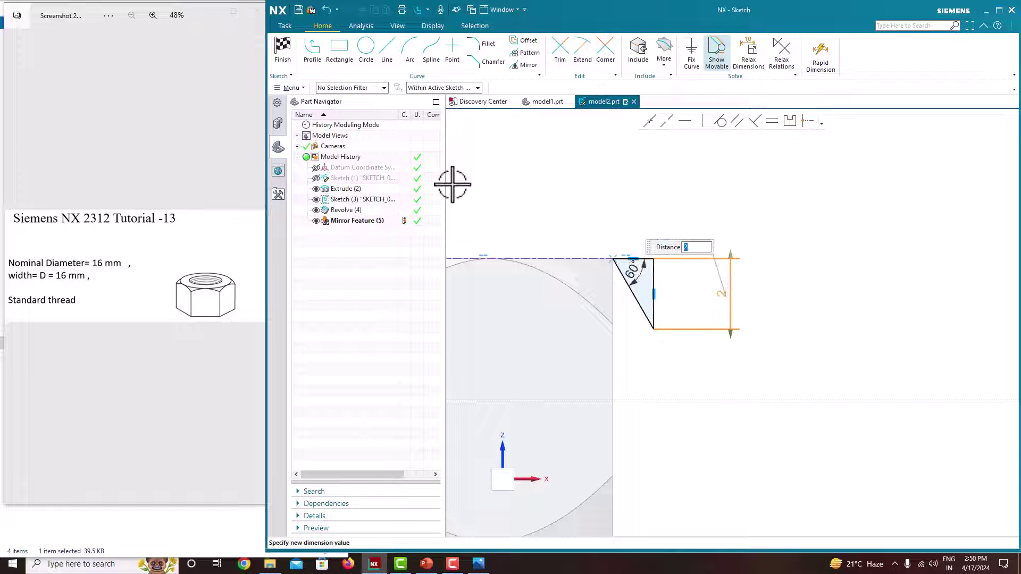
pyautogui.press('Escape')
pyautogui.rightClick(749, 220)
pyautogui.click(762, 225)
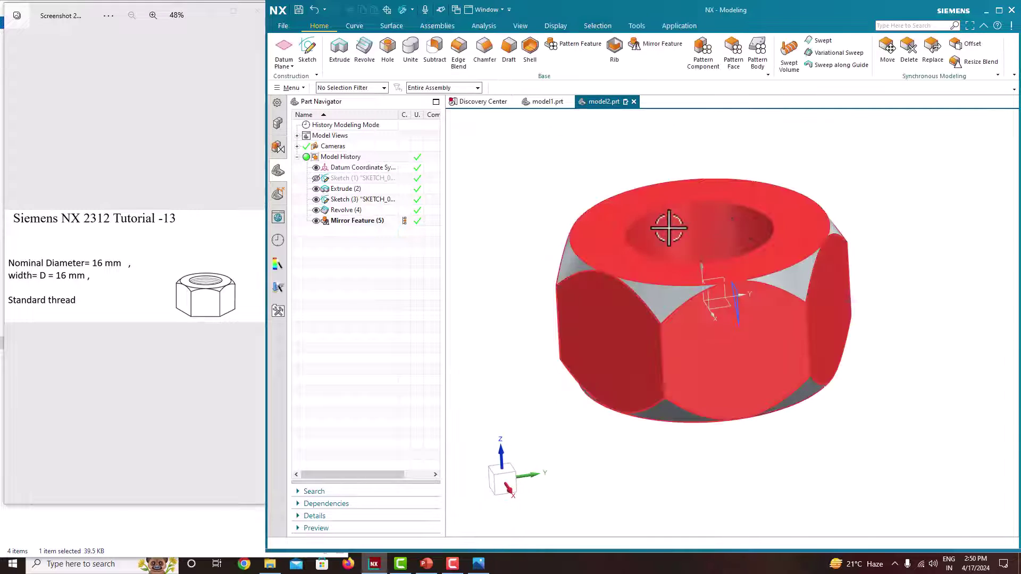
pyautogui.moveTo(659, 221); pyautogui.dragTo(631, 263, button='middle')
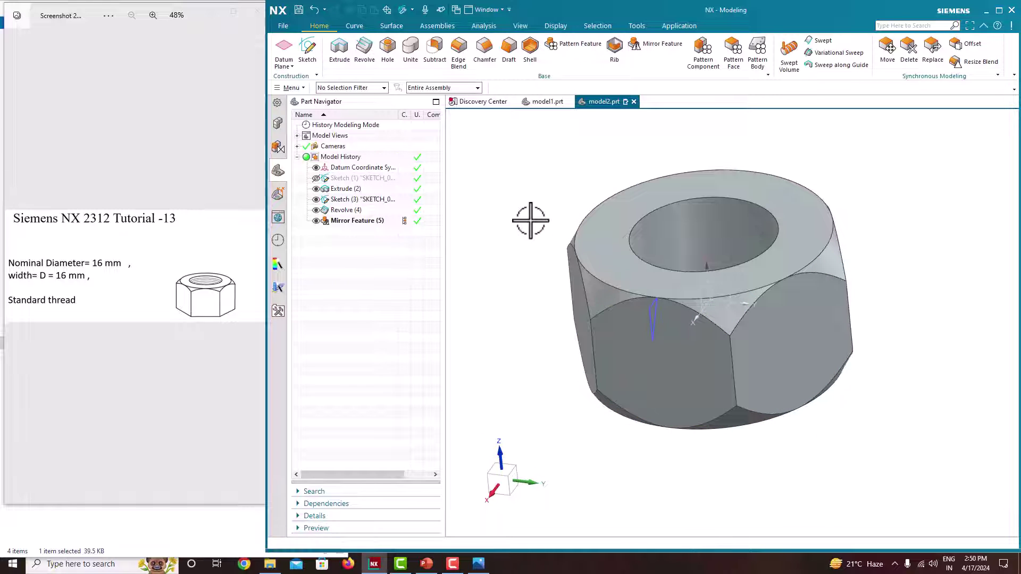
pyautogui.rightClick(517, 203)
pyautogui.moveTo(517, 203); pyautogui.dragTo(703, 359, button='middle')
# Edit Sketch (3) to change the chamfer angle from 60° to 45°, then finish the sketch.
pyautogui.click(354, 220)
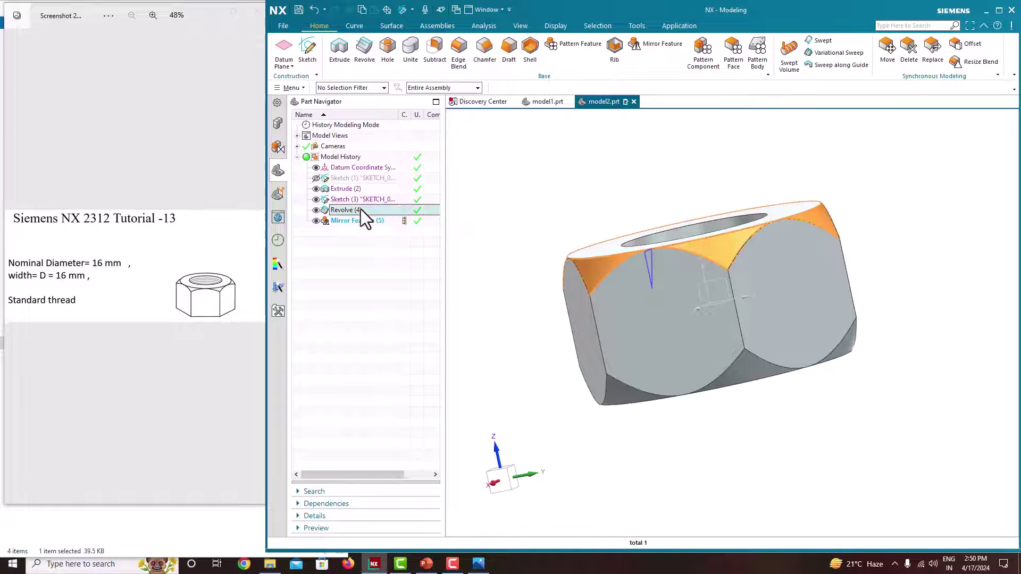
pyautogui.rightClick(360, 210)
pyautogui.click(337, 199)
pyautogui.rightClick(336, 200)
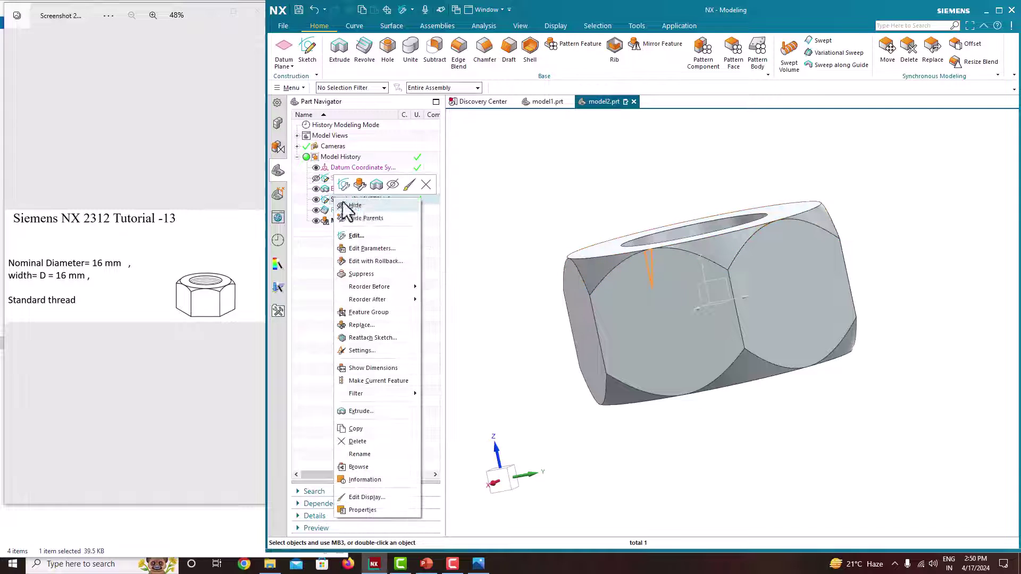
pyautogui.click(373, 234)
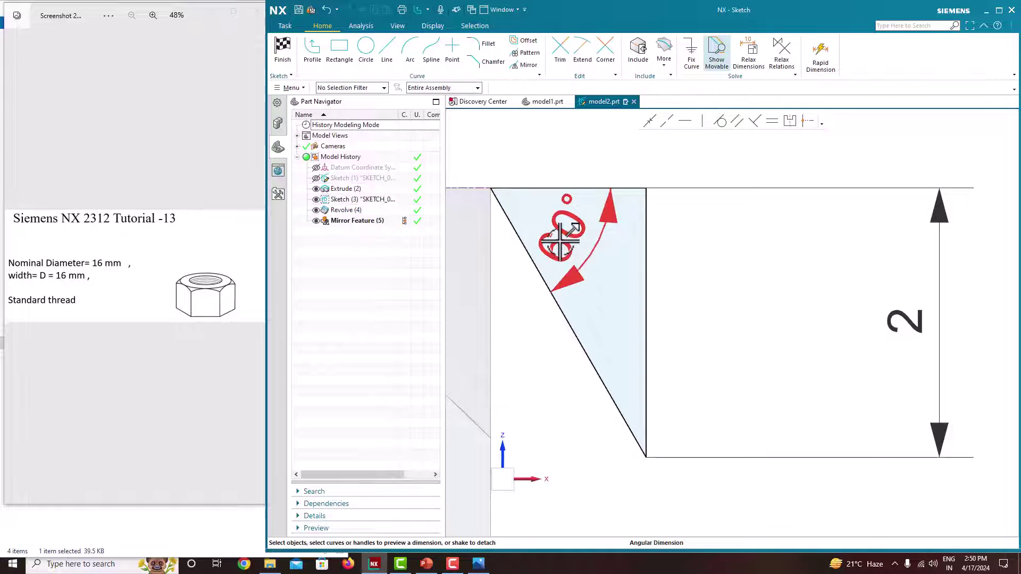
pyautogui.click(560, 240)
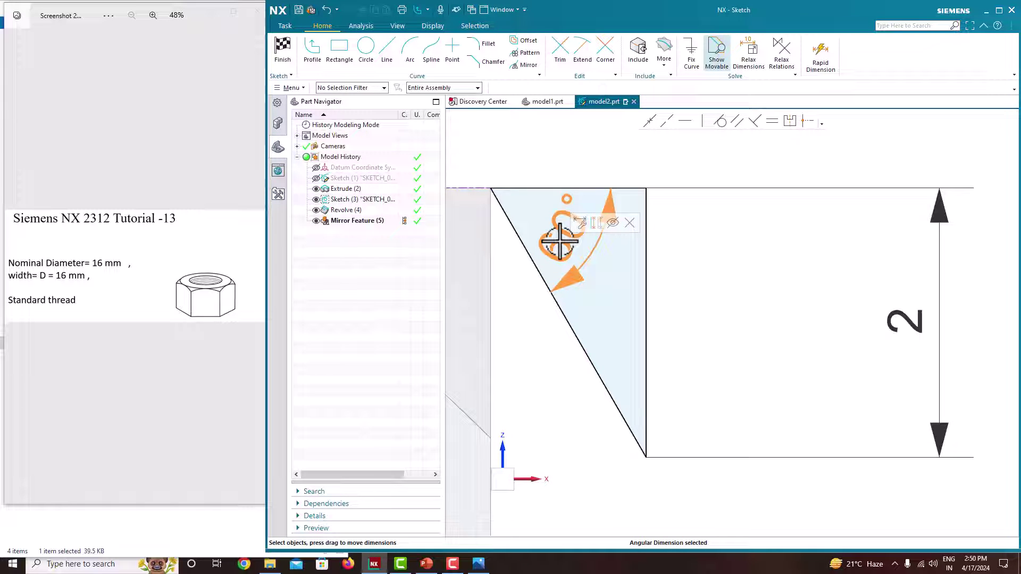
pyautogui.doubleClick(560, 241)
pyautogui.write('45')
pyautogui.press('Return')
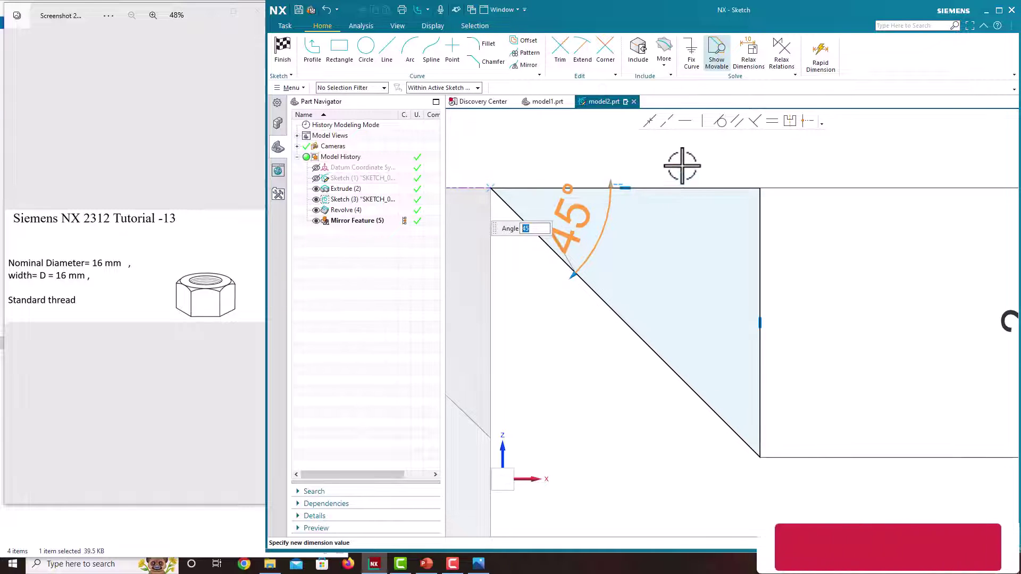
pyautogui.scroll(-4, 677, 173)
pyautogui.rightClick(766, 219)
pyautogui.click(785, 231)
# Hide Sketch (3) so only the bevelled nut solid is visible.
pyautogui.moveTo(785, 231)
pyautogui.mouseDown(button='middle')
pyautogui.moveTo(781, 202)
pyautogui.moveTo(810, 285)
pyautogui.moveTo(709, 273)
pyautogui.moveTo(709, 319)
pyautogui.moveTo(677, 322)
pyautogui.mouseUp(button='middle')
pyautogui.scroll(-3, 677, 322)
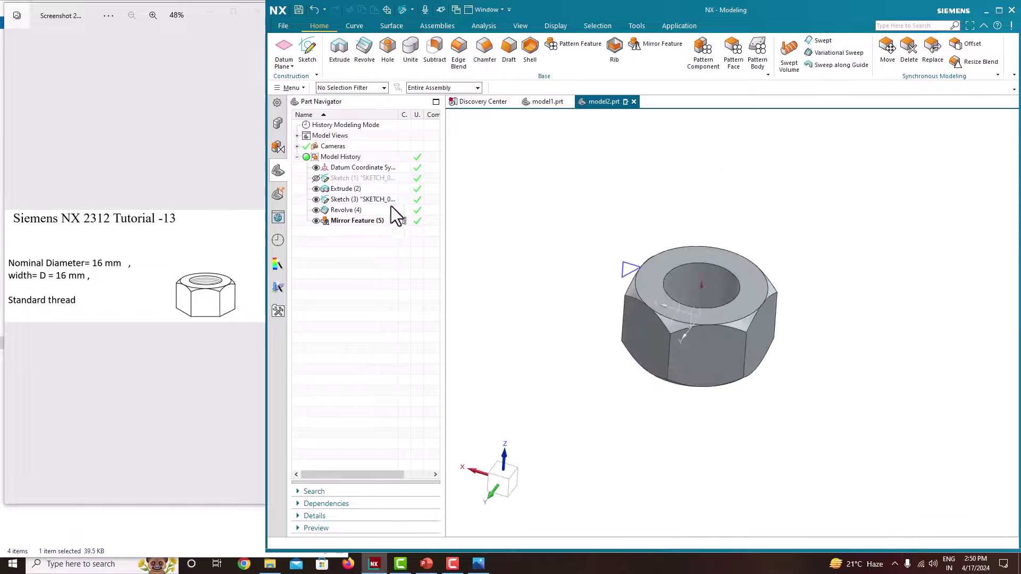
pyautogui.click(316, 199)
pyautogui.moveTo(697, 242)
pyautogui.mouseDown(button='middle')
pyautogui.moveTo(702, 228)
pyautogui.moveTo(698, 289)
pyautogui.mouseUp(button='middle')
# Start a Detailed thread via Insert > Design Feature > Thread on the bore's cylindrical face.
pyautogui.scroll(2, 716, 348)
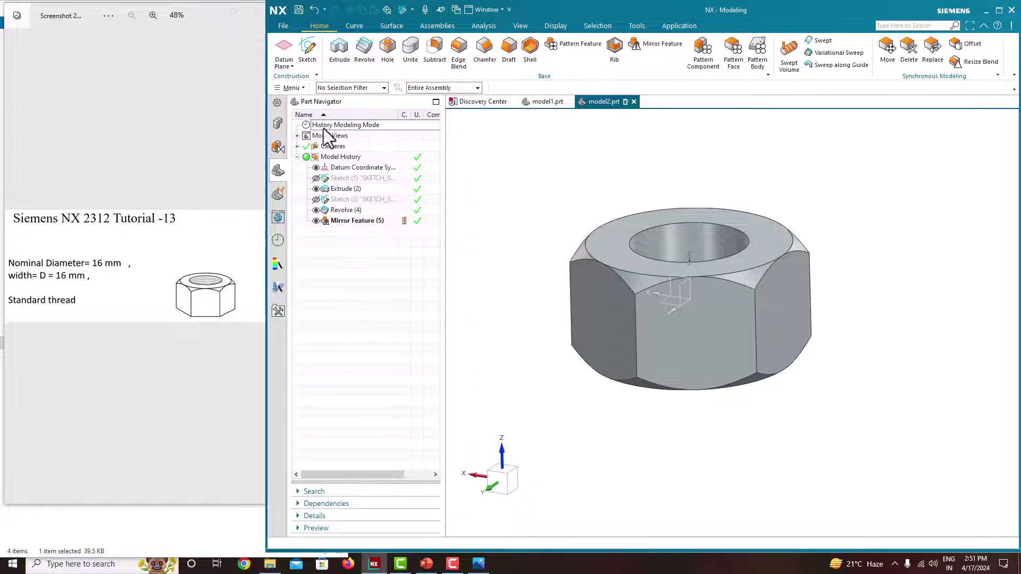
pyautogui.click(301, 89)
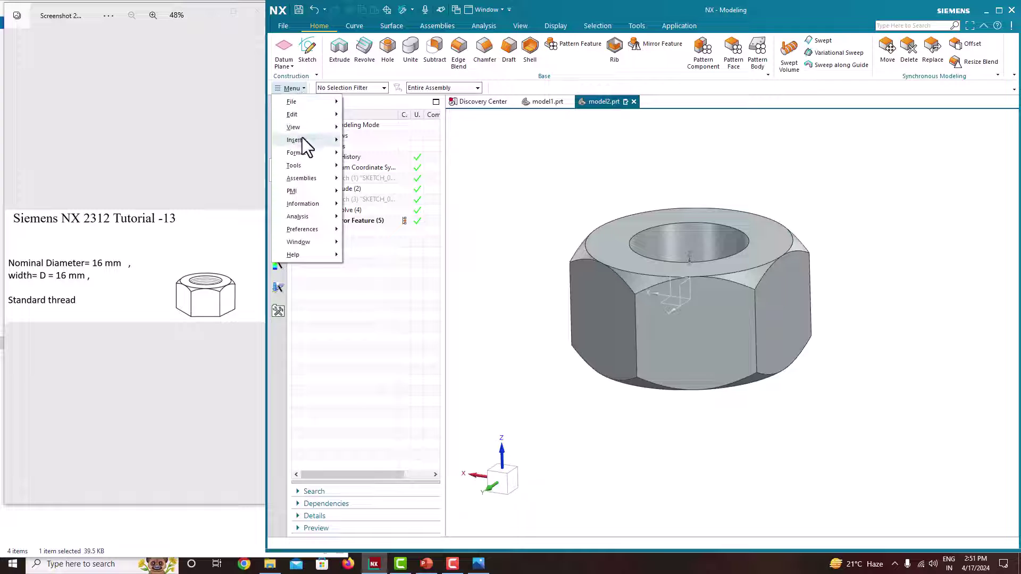
pyautogui.moveTo(327, 140)
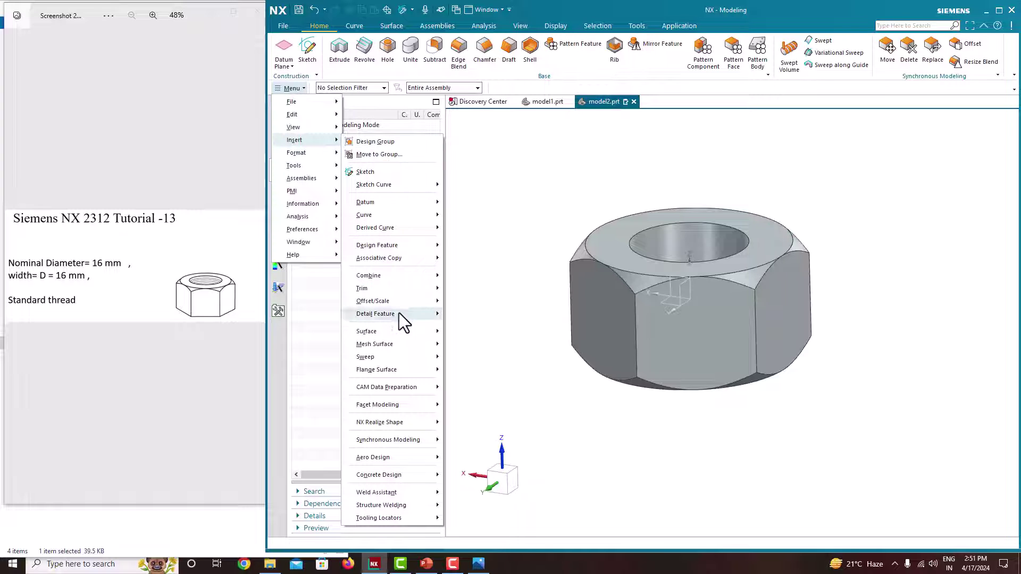
pyautogui.moveTo(385, 246)
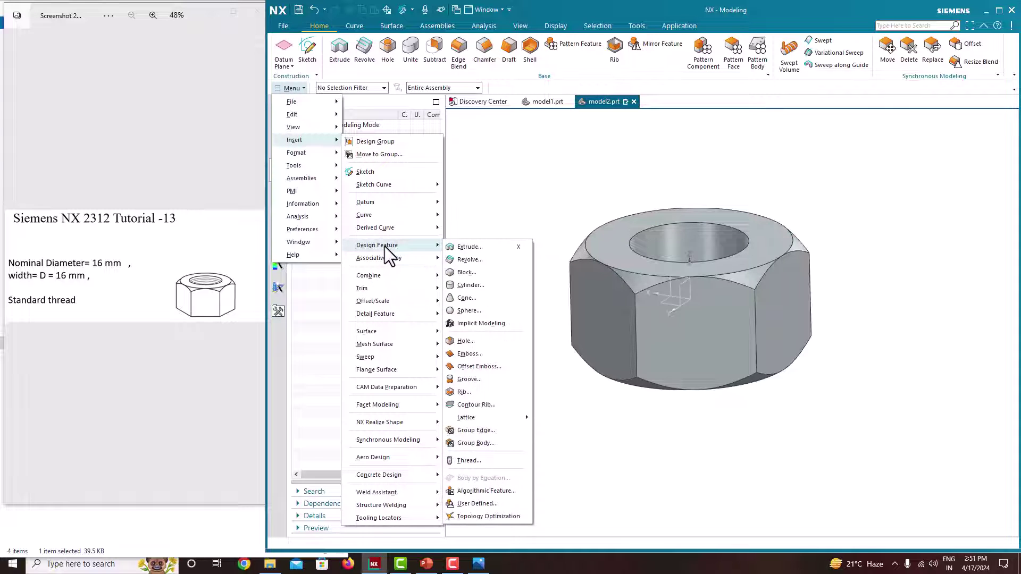
pyautogui.click(468, 461)
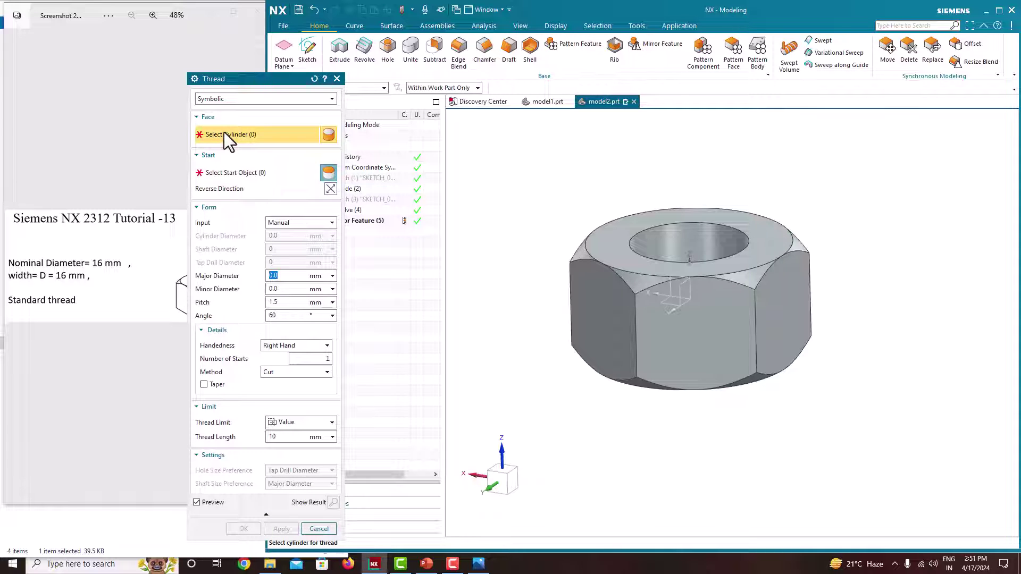
pyautogui.click(231, 97)
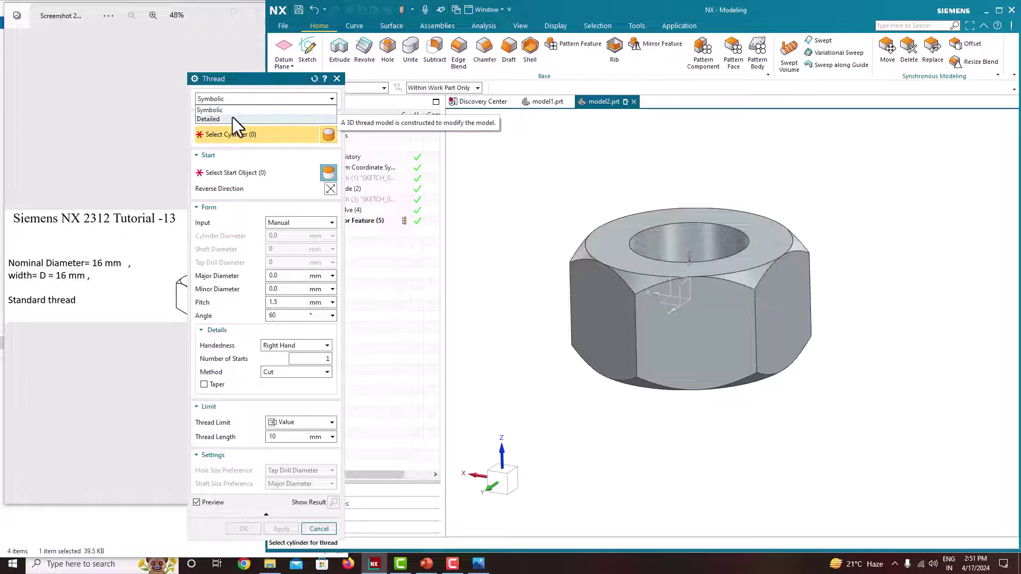
pyautogui.click(232, 118)
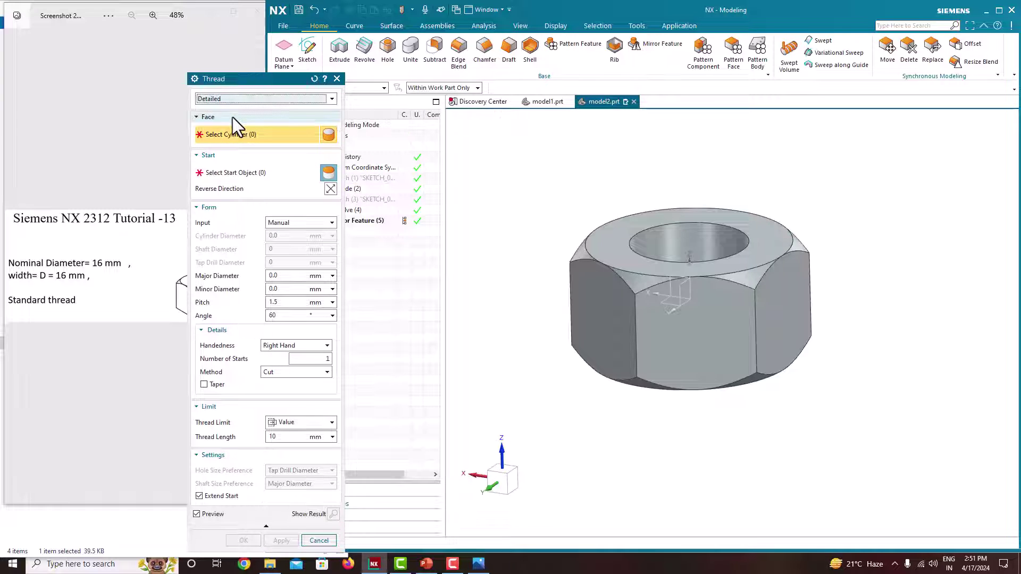
pyautogui.click(707, 234)
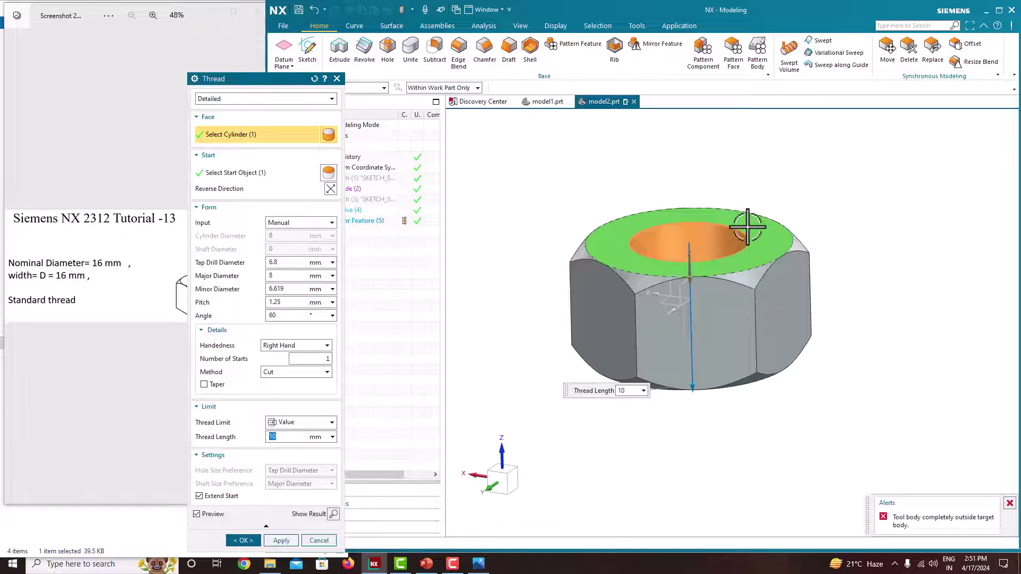
pyautogui.click(291, 224)
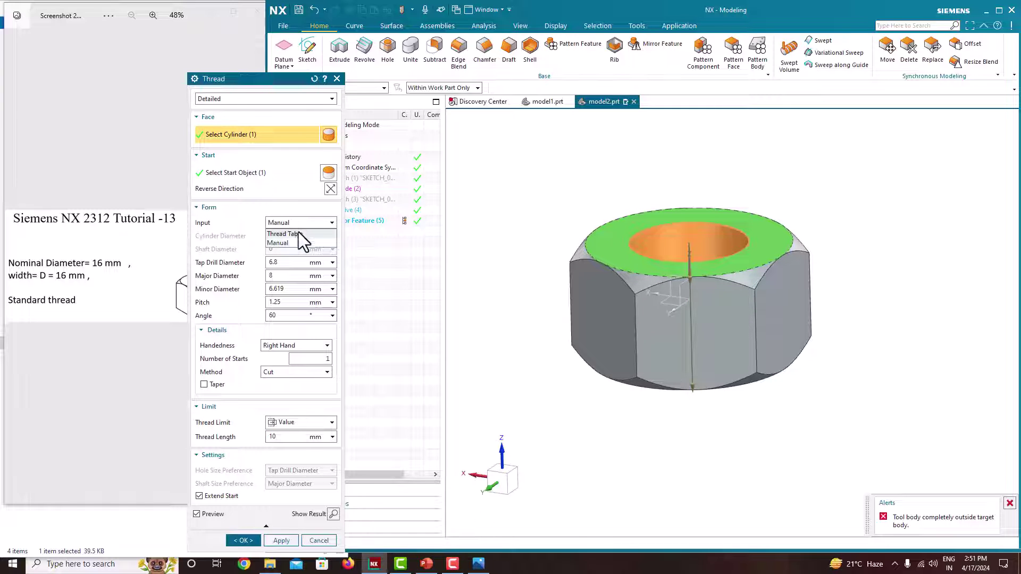
# Set thread input to Manual with tap drill 8 mm and major diameter 8.5 mm.
pyautogui.click(298, 232)
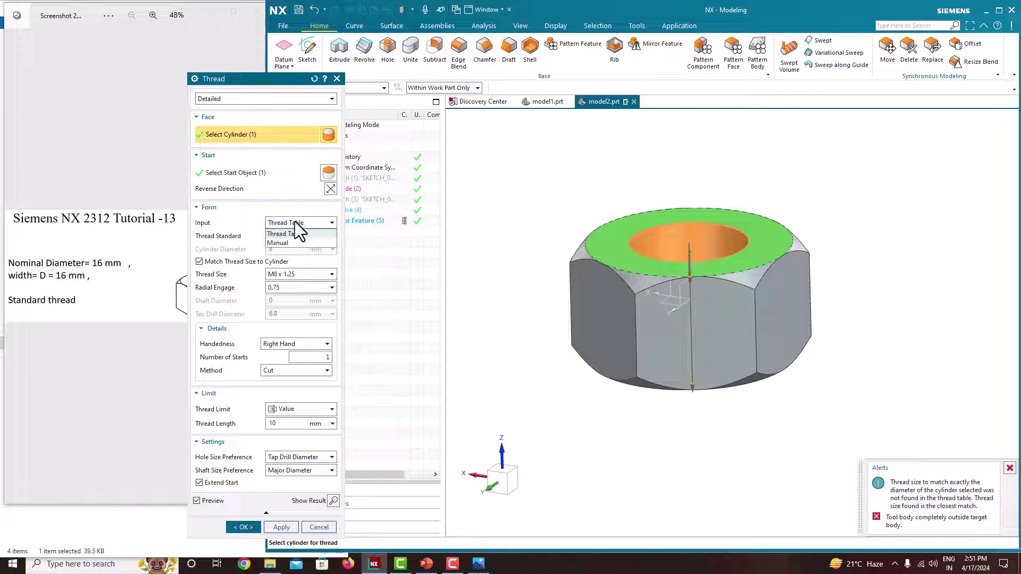
pyautogui.click(299, 241)
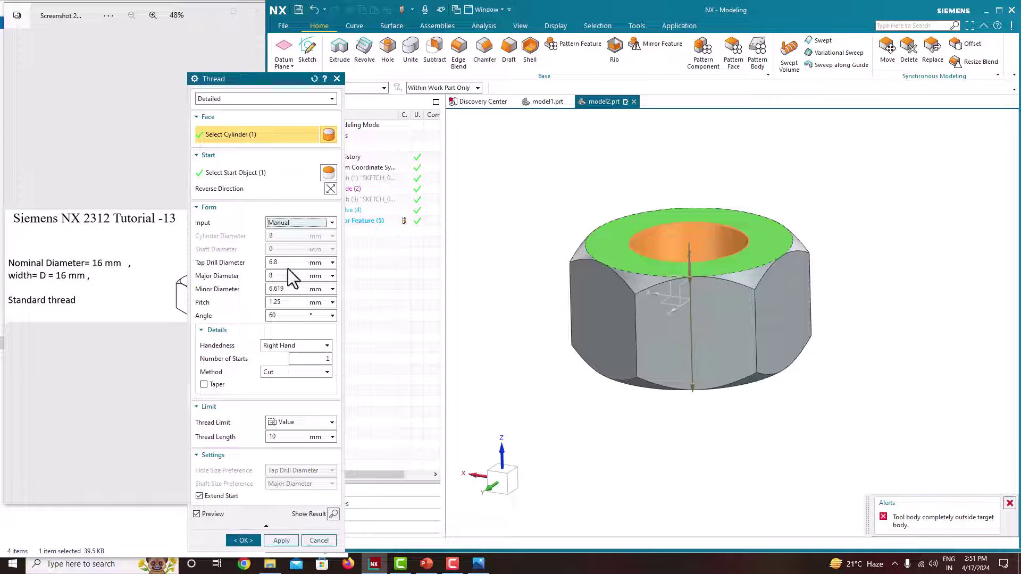
pyautogui.click(290, 264)
pyautogui.write('8')
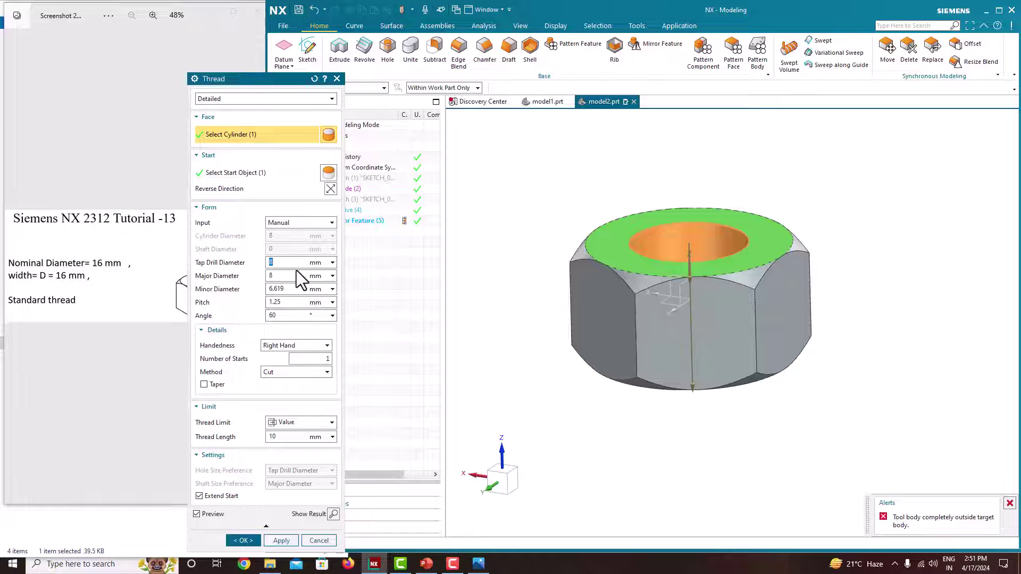
pyautogui.moveTo(295, 275); pyautogui.dragTo(233, 277)
pyautogui.write('8.5')
pyautogui.press('Return')
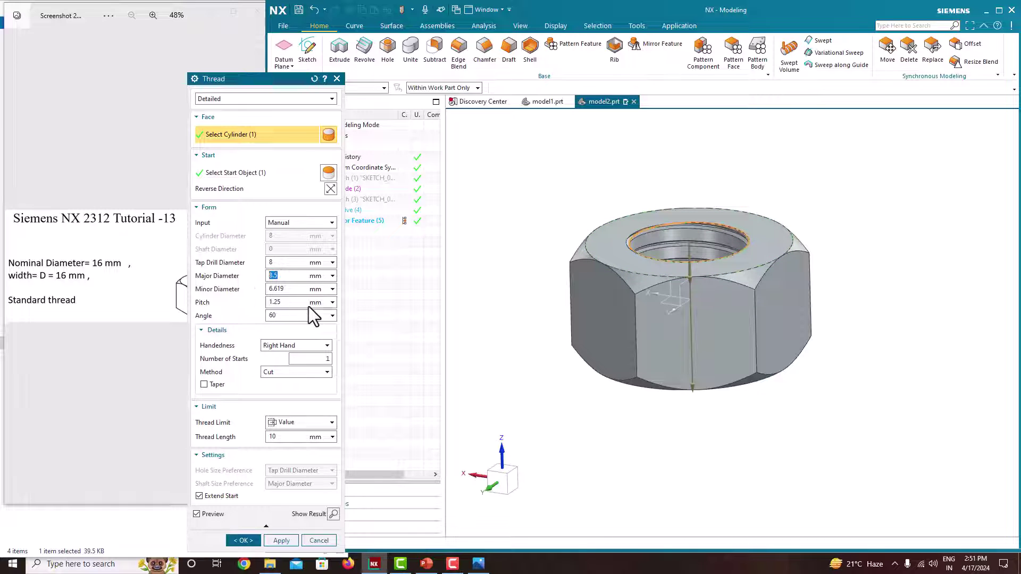
# Set the minor diameter to 8 mm and pitch to 0.75 mm, then inspect the threaded bore.
pyautogui.click(297, 290)
pyautogui.moveTo(302, 293); pyautogui.dragTo(228, 295)
pyautogui.write('8')
pyautogui.press('Return')
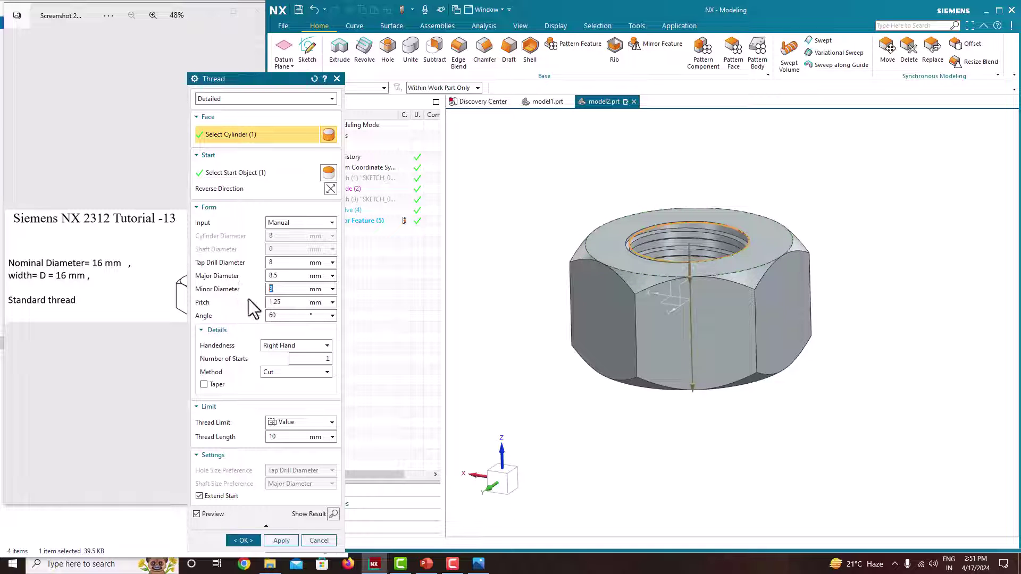
pyautogui.moveTo(293, 303); pyautogui.dragTo(216, 295)
pyautogui.write('0')
pyautogui.press('Return')
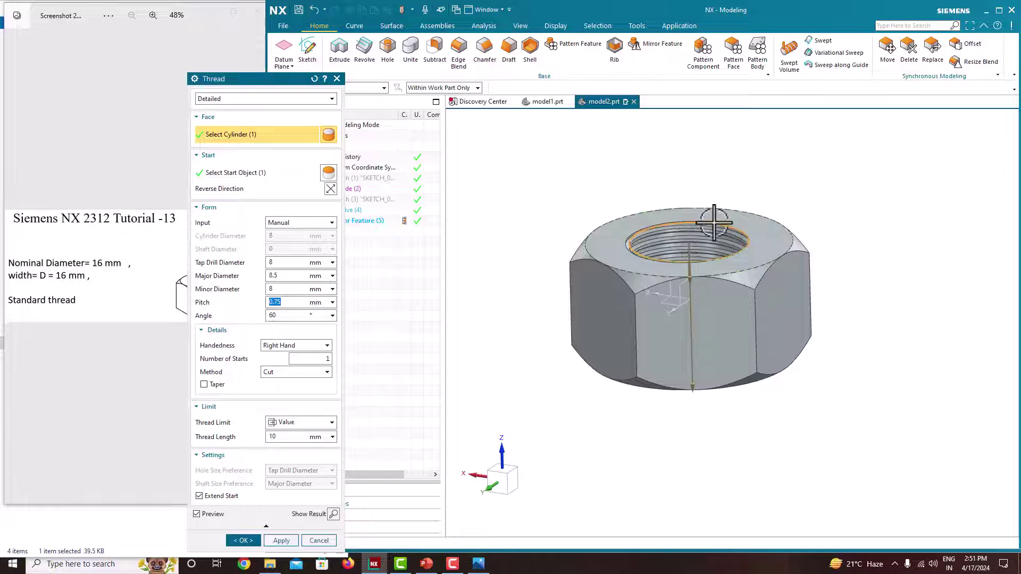
pyautogui.scroll(-3, 712, 226)
pyautogui.moveTo(712, 226); pyautogui.dragTo(610, 254, button='middle')
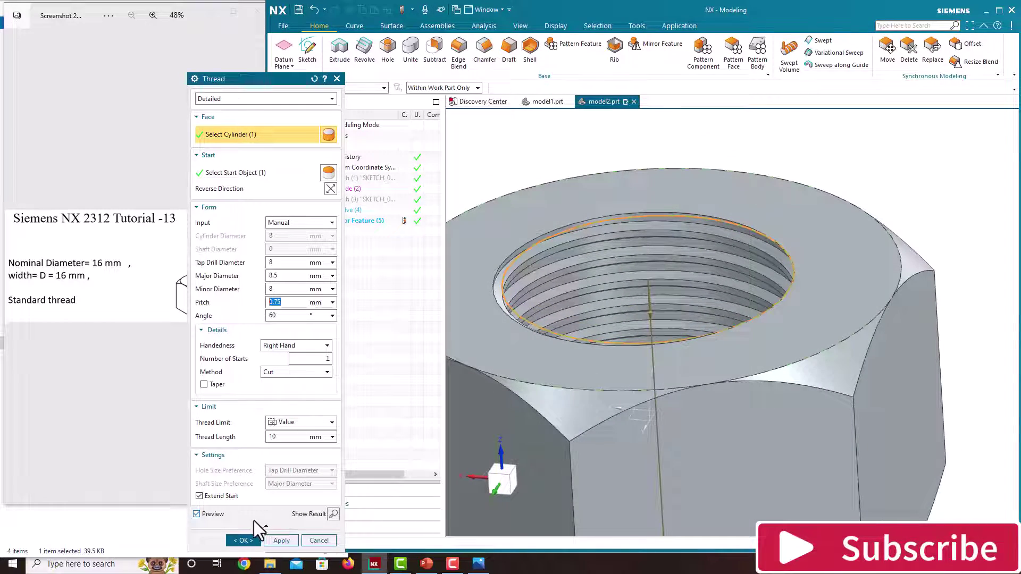
pyautogui.click(244, 540)
pyautogui.scroll(-5, 650, 251)
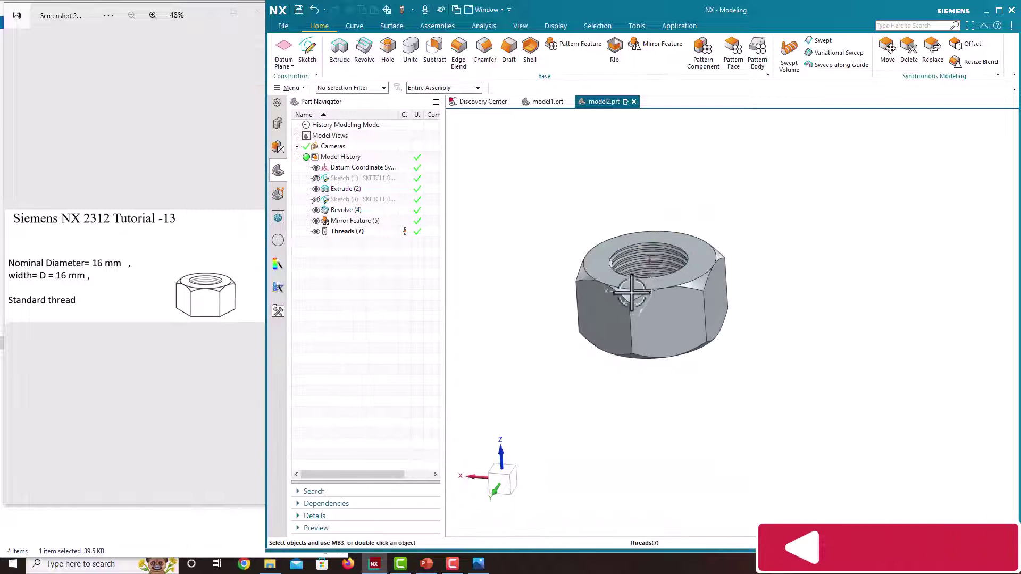
pyautogui.moveTo(617, 295); pyautogui.dragTo(565, 276, button='middle')
pyautogui.scroll(5, 567, 285)
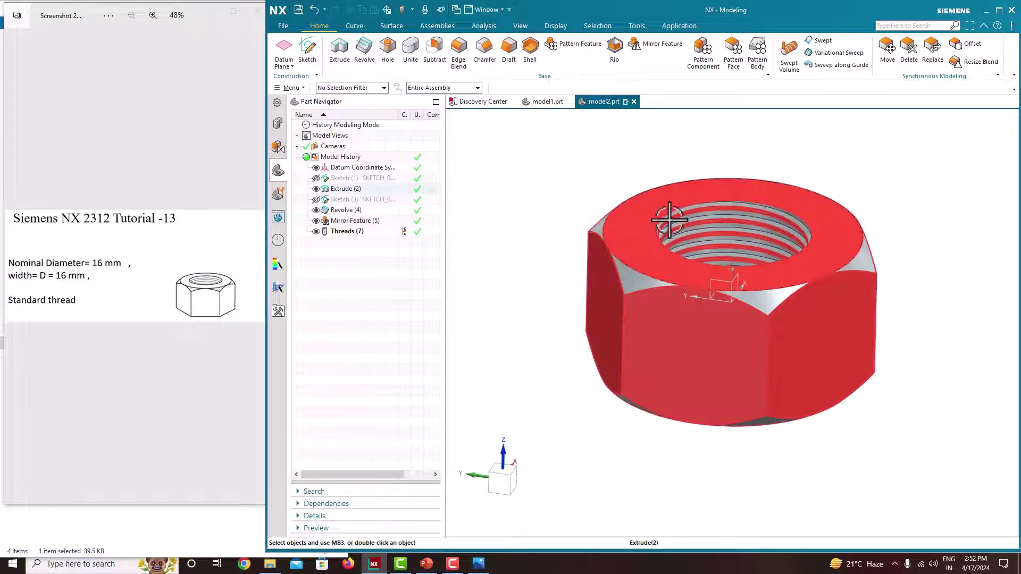
pyautogui.moveTo(611, 216); pyautogui.dragTo(634, 224, button='middle')
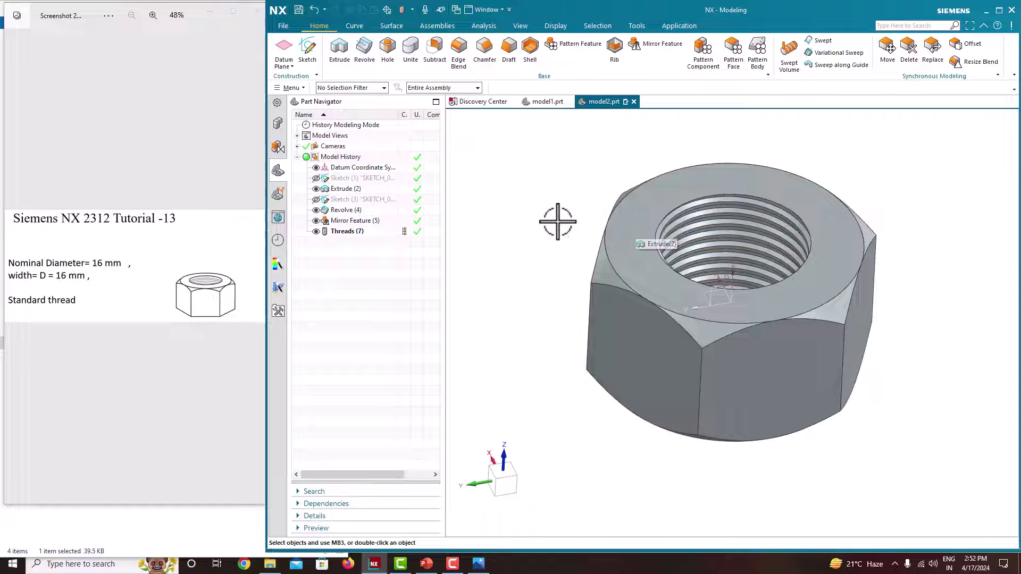